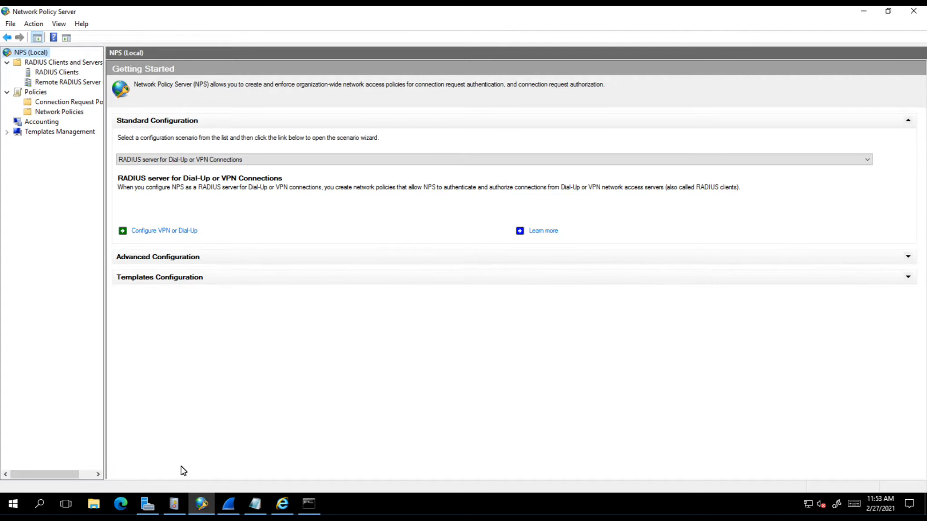
In Event Viewer's Network Policy and Access Services view, show the 11:38:45 access-denied event 6273
click(176, 504)
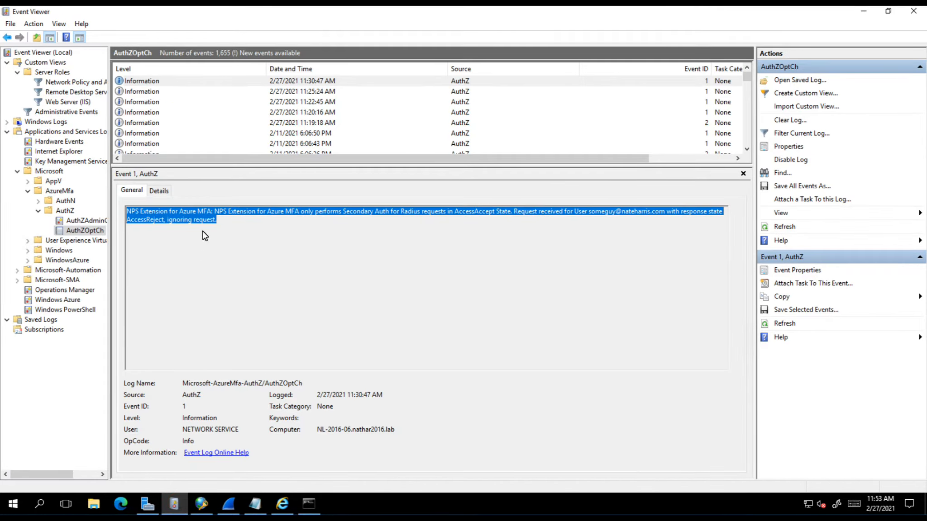
click(78, 84)
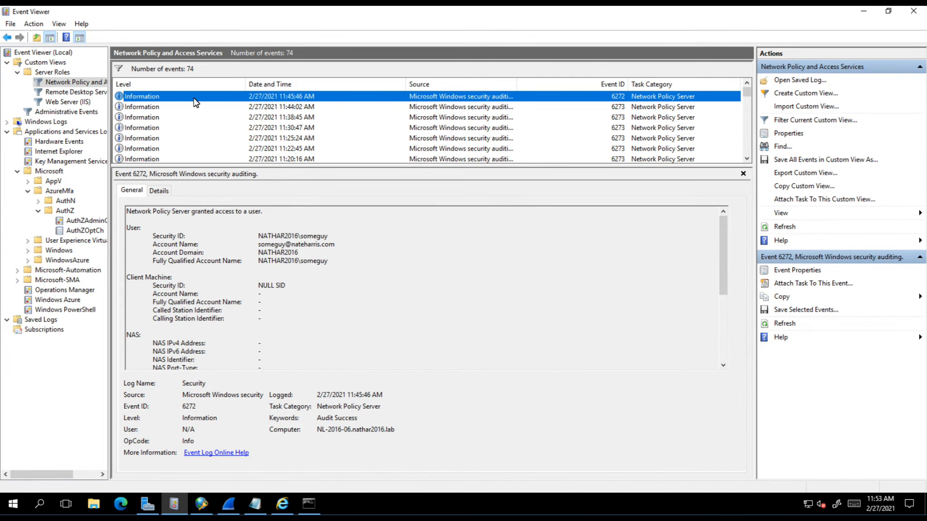
click(165, 118)
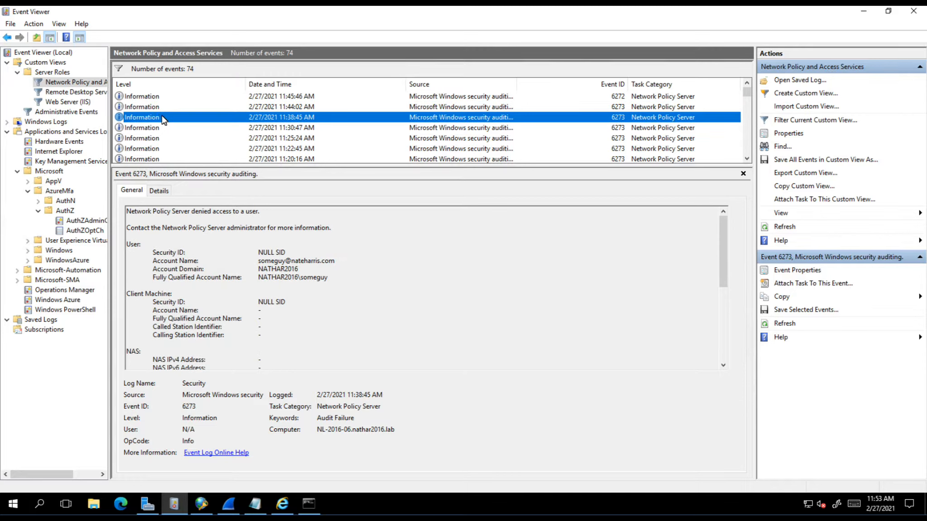
Highlight the account name, the denied-access wording and the start of the rejection reason
drag(256, 262, 343, 263)
click(344, 263)
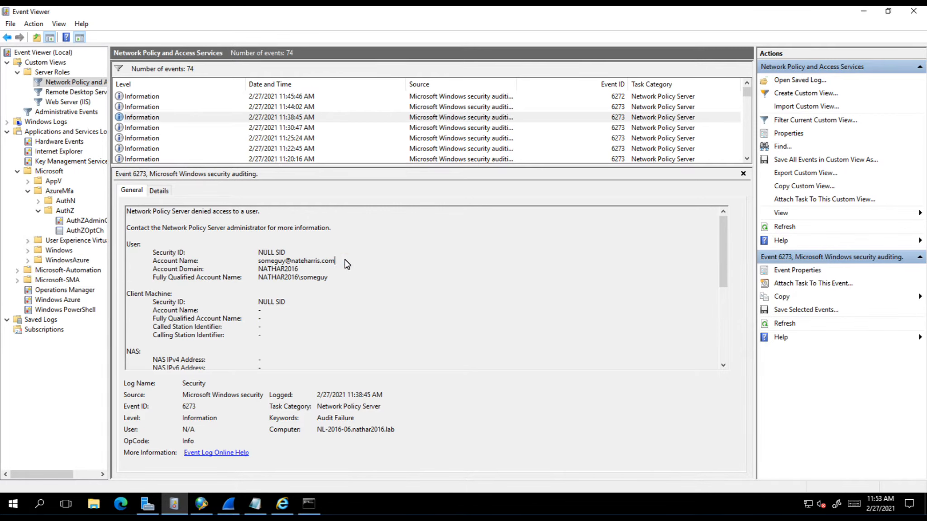
drag(192, 211, 233, 212)
scroll(382, 295, down, 7)
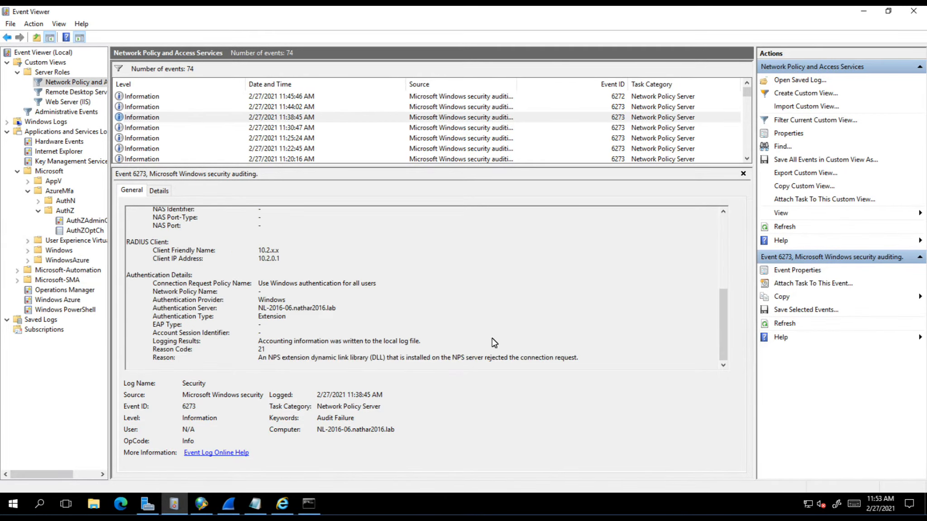
drag(581, 358, 255, 360)
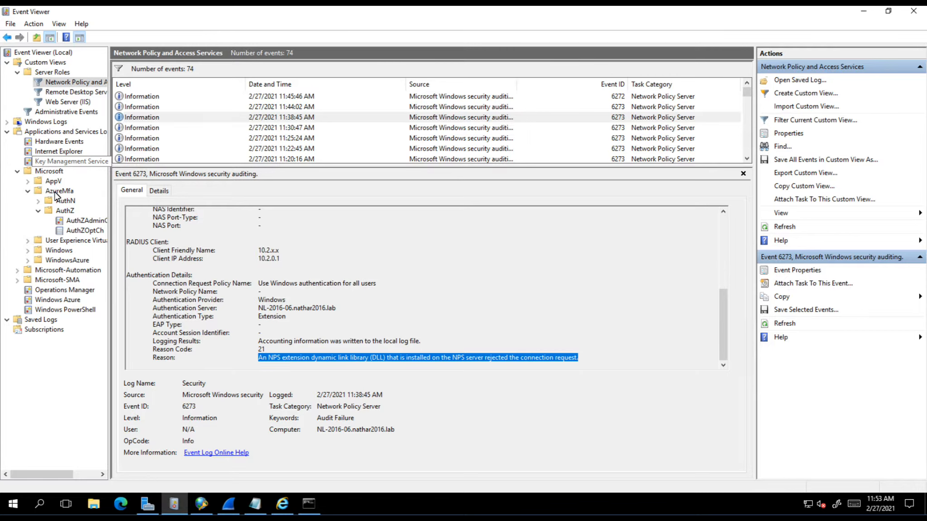
Open the AzureMfa AuthZOptCh log, whose latest entry reports access accepted with Success
click(85, 231)
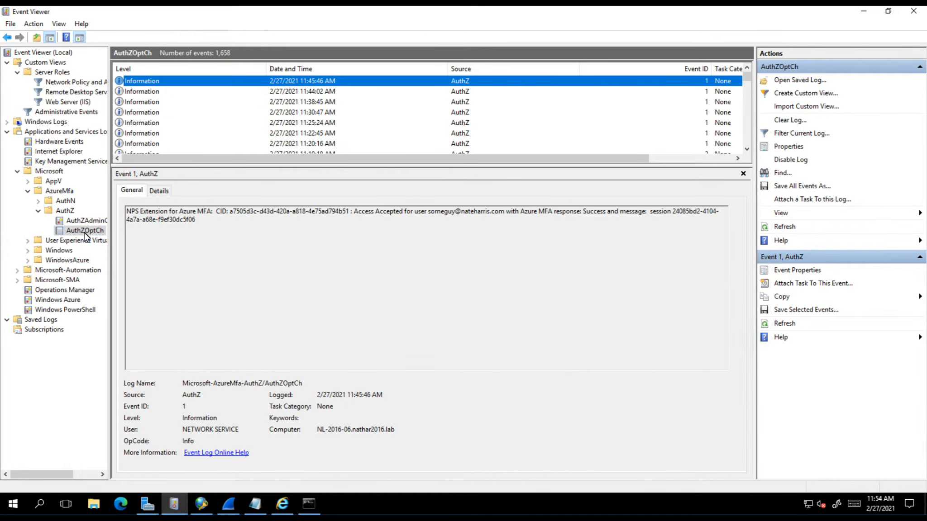
Compare AuthZOptCh's 11:38:45 entry with the NPS 11:30:47 and 11:38:45 denials, ending on AuthZOptCh 11:38:45
click(298, 104)
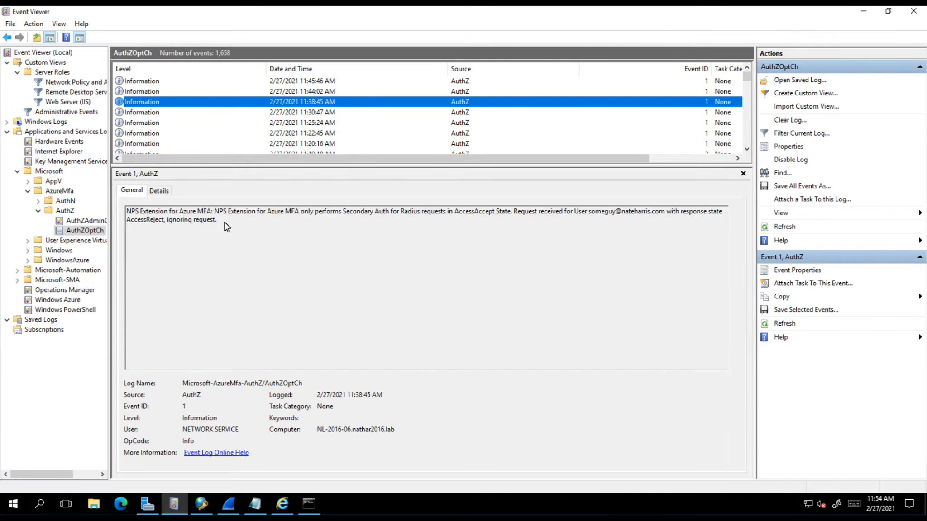
click(82, 83)
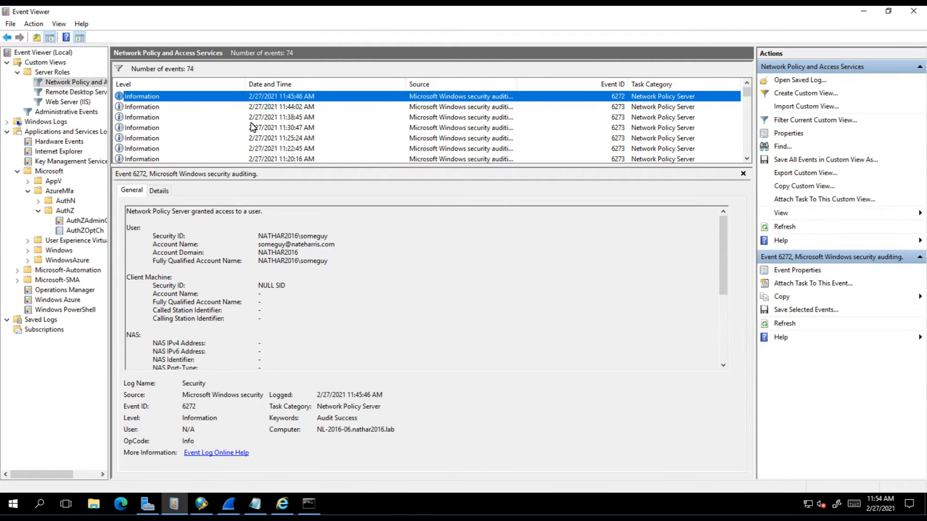
click(254, 124)
click(255, 118)
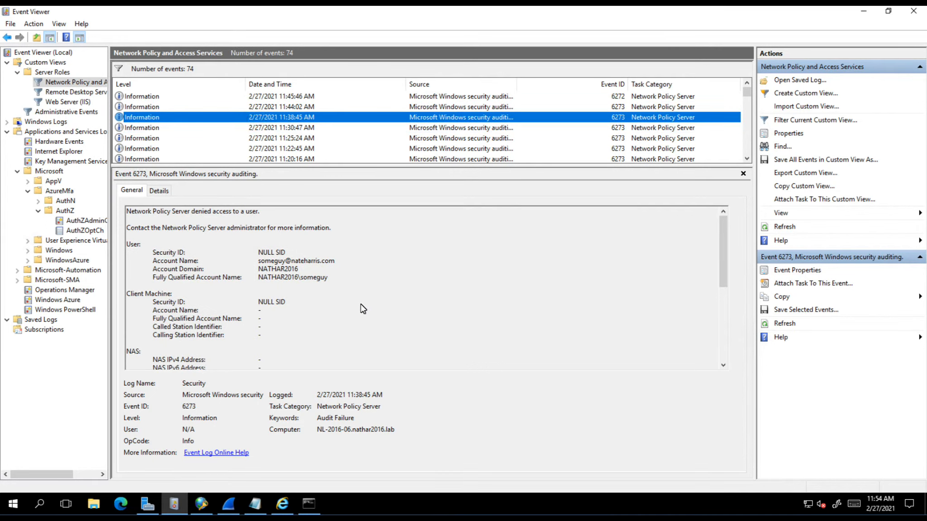
scroll(353, 308, down, 7)
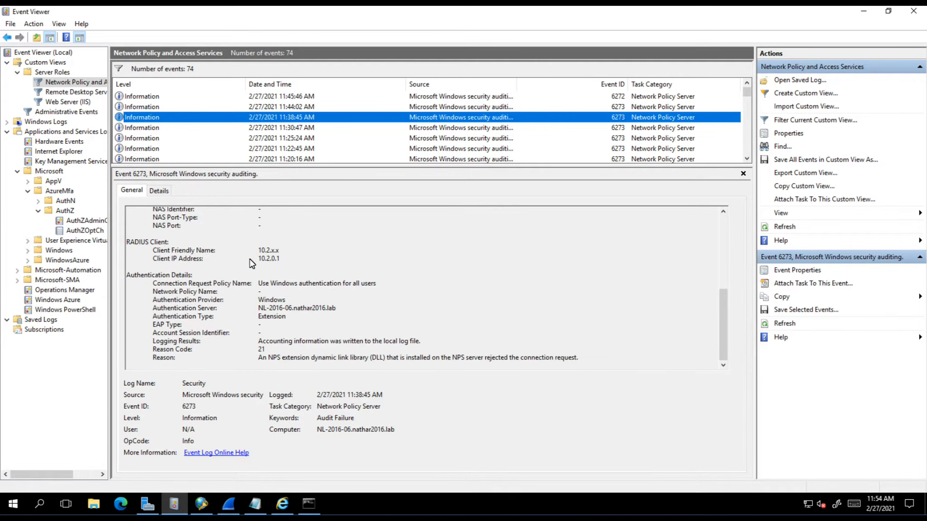
click(74, 232)
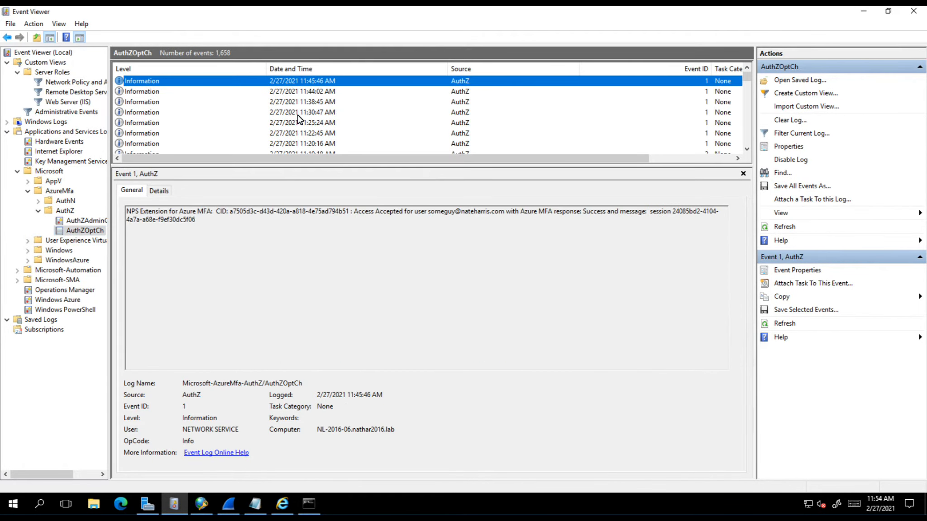
click(304, 102)
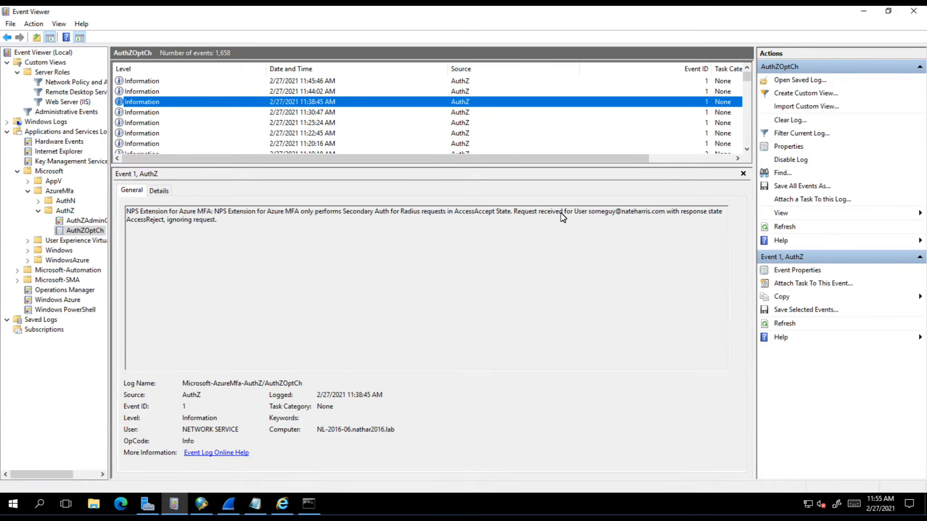
Select the words AccessAccept and then AccessReject in the 11:38:45 AuthZOptCh event message
double_click(475, 212)
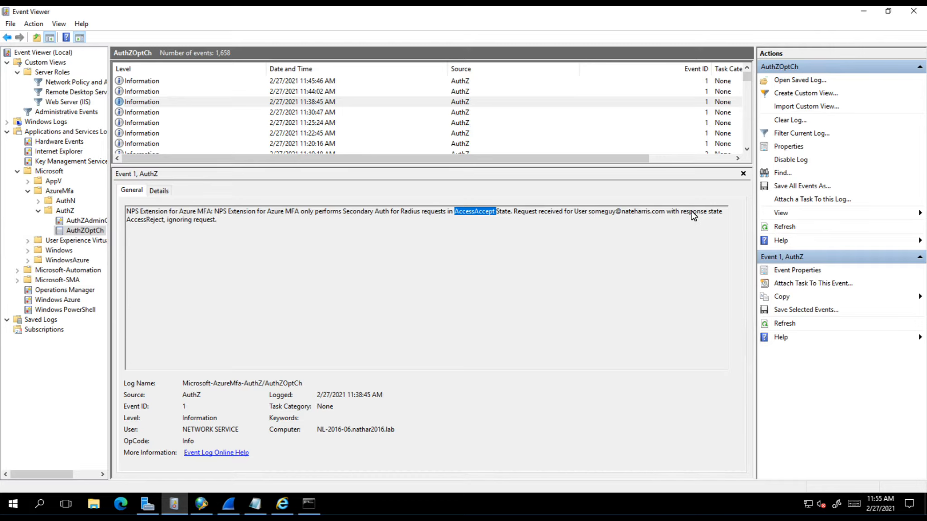
double_click(148, 220)
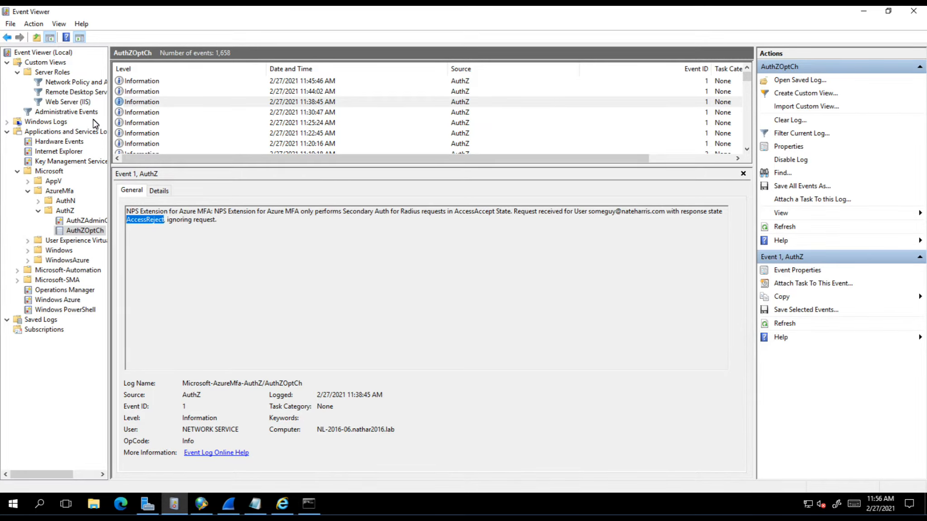
Show the 2/11/2021 NPS Error 4402 about no domain controller, then switch to Network Policy Server
click(77, 82)
scroll(194, 120, up, 3)
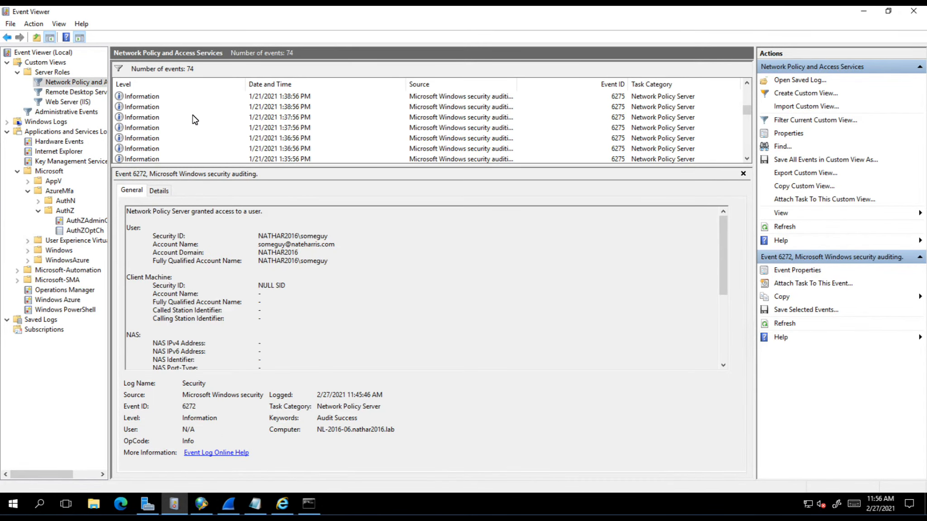
click(149, 138)
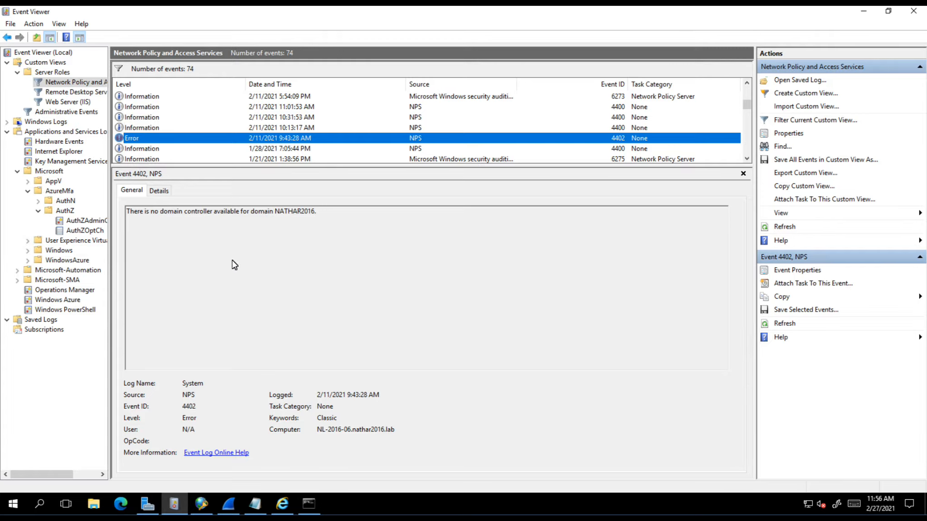
click(201, 506)
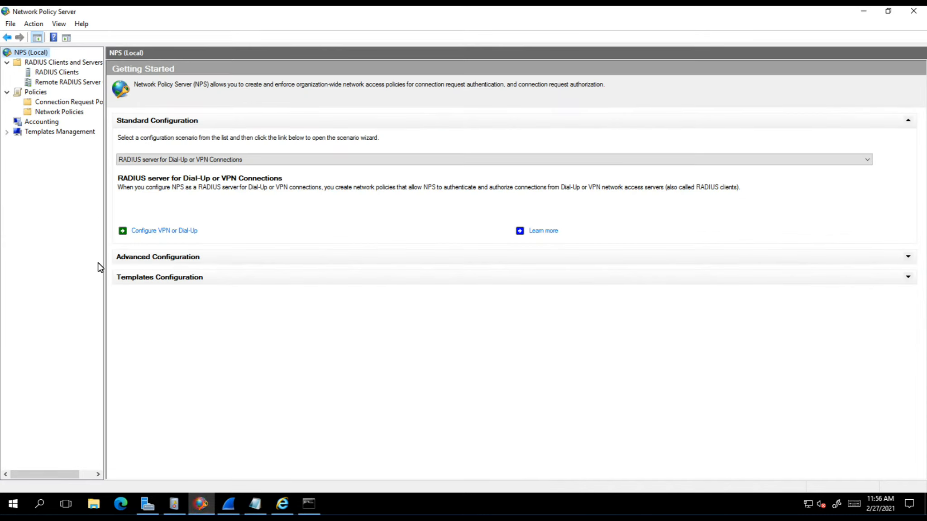
List the RADIUS Clients in Network Policy Server, then go back to Event Viewer
click(60, 75)
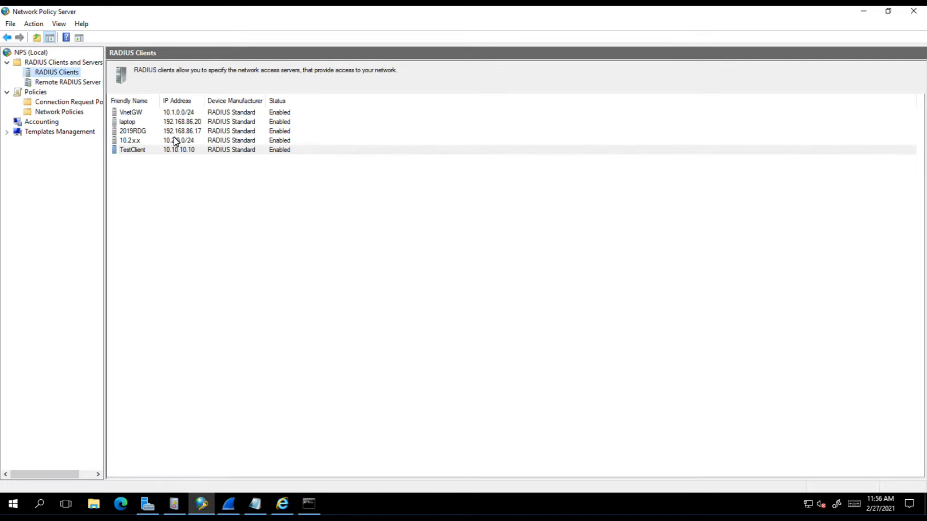
click(173, 504)
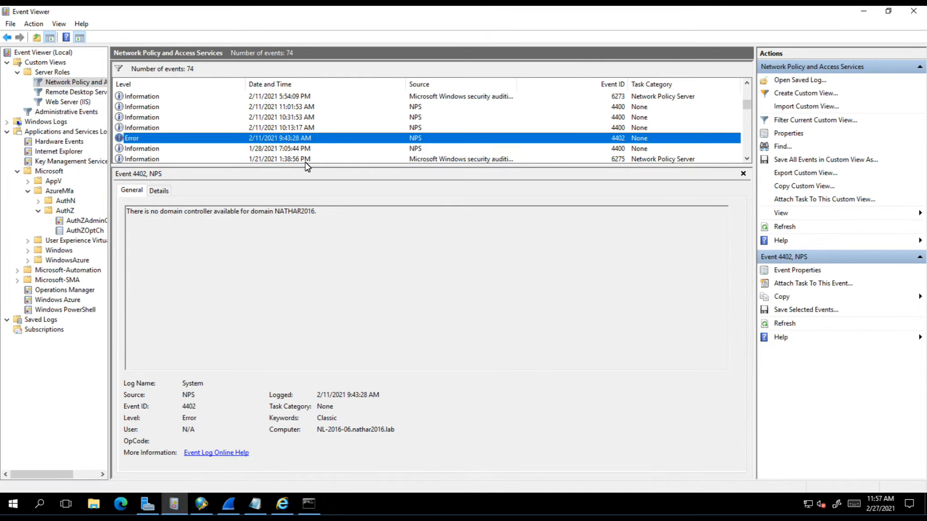
Highlight the 11:30:47 denial's rejection reason, then show AuthZOptCh's 11:38:45 ignored-request entry
scroll(321, 143, up, 5)
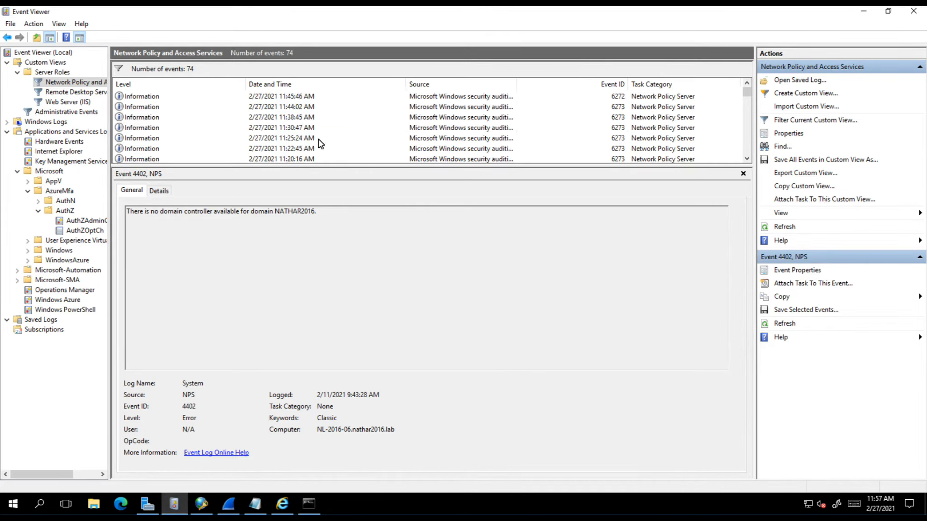
click(291, 128)
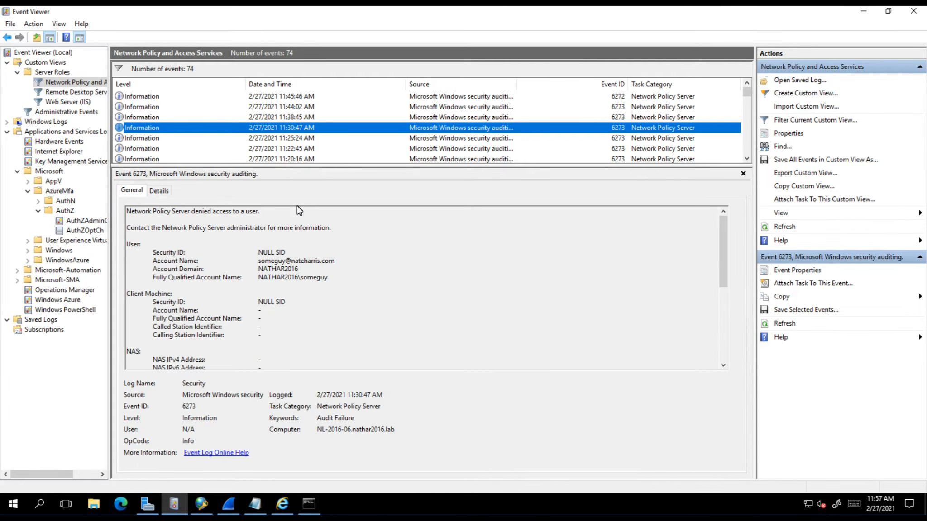
scroll(410, 271, down, 5)
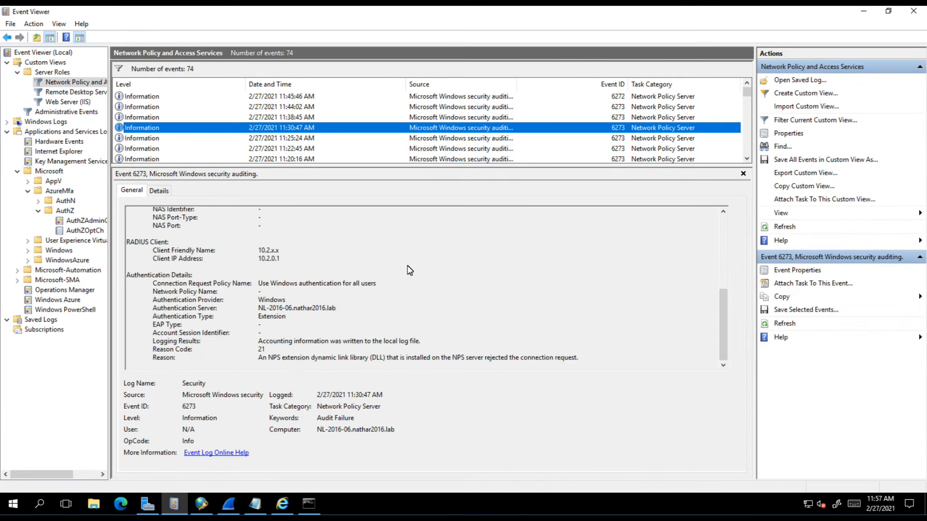
click(597, 358)
mouse_move(264, 365)
mouse_down()
mouse_move(256, 361)
mouse_move(266, 359)
mouse_up()
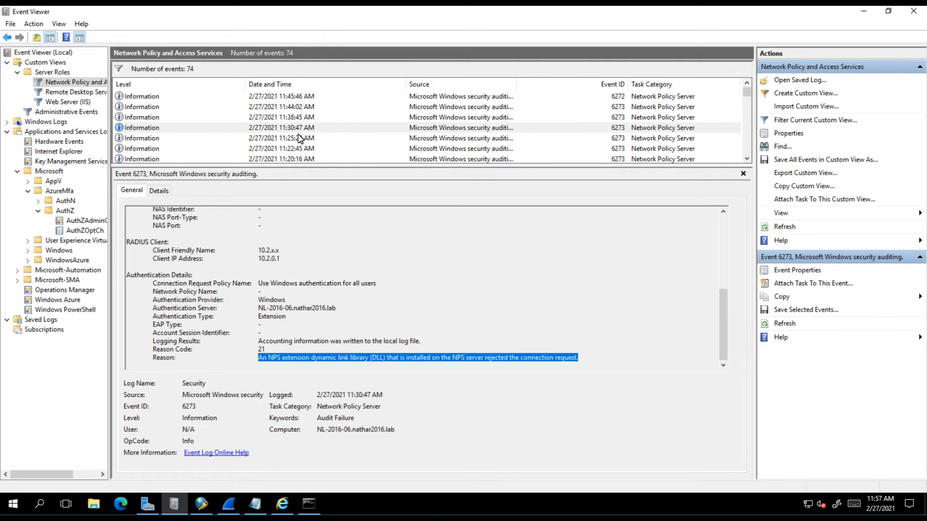
click(86, 232)
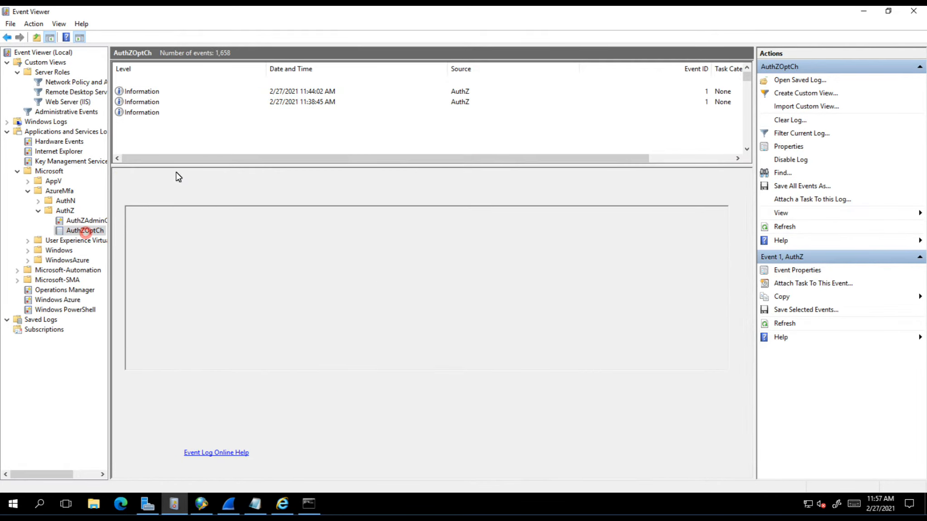
click(305, 103)
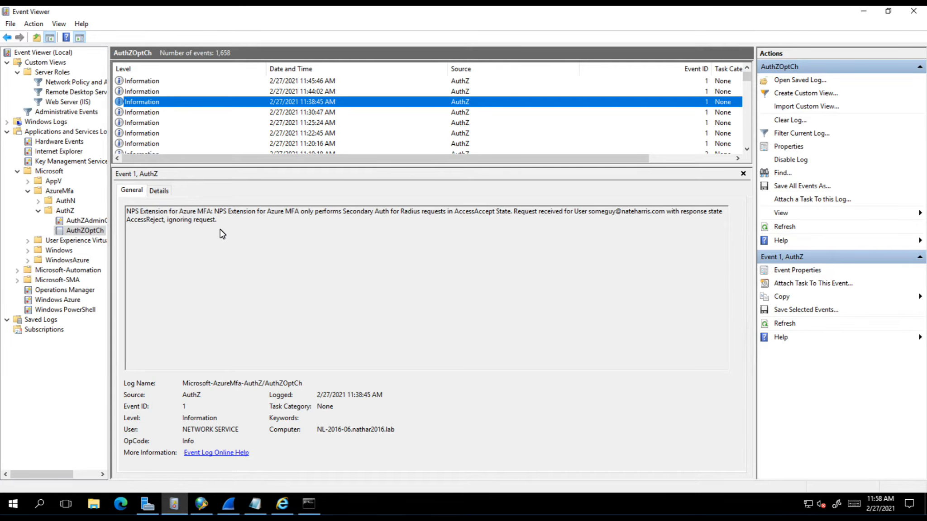
In NPS, select TestClient and the 10.2.x.x RADIUS client for 10.2.0.0/24, then bring Wireshark forward
click(197, 506)
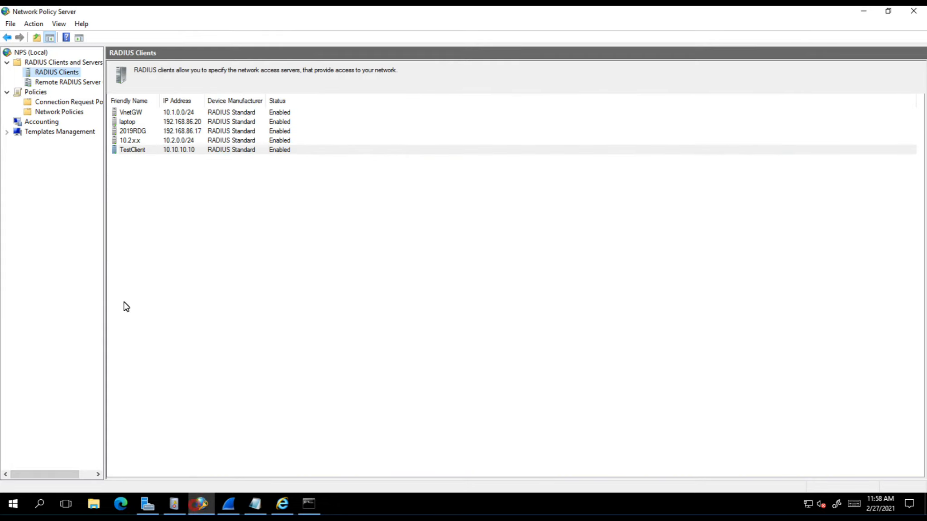
click(134, 152)
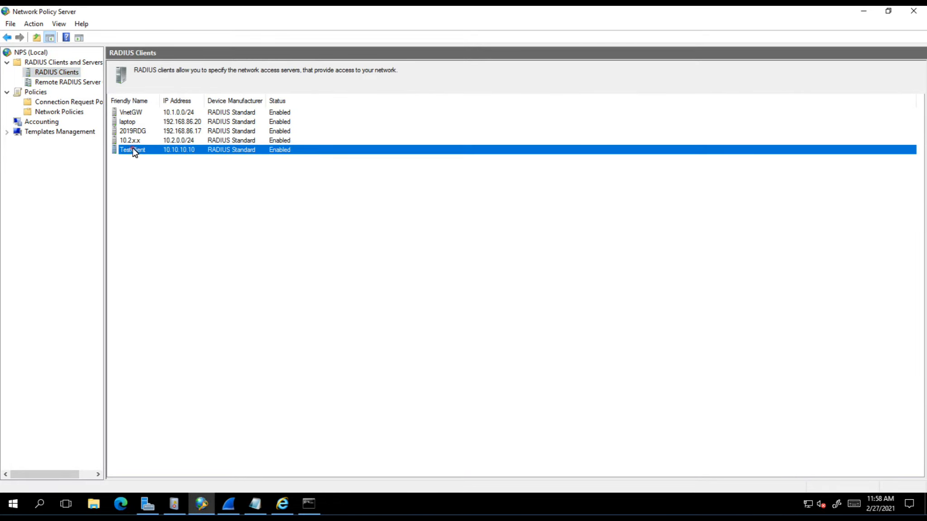
click(127, 141)
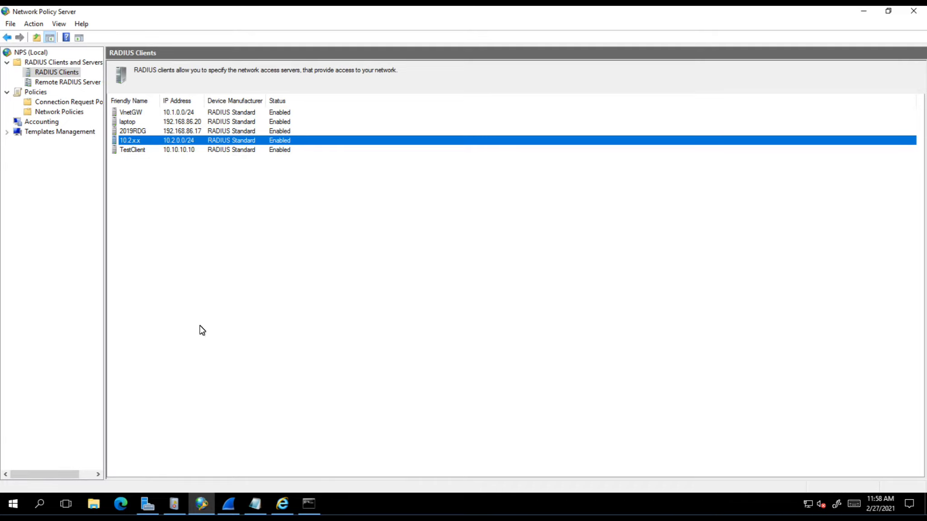
click(235, 505)
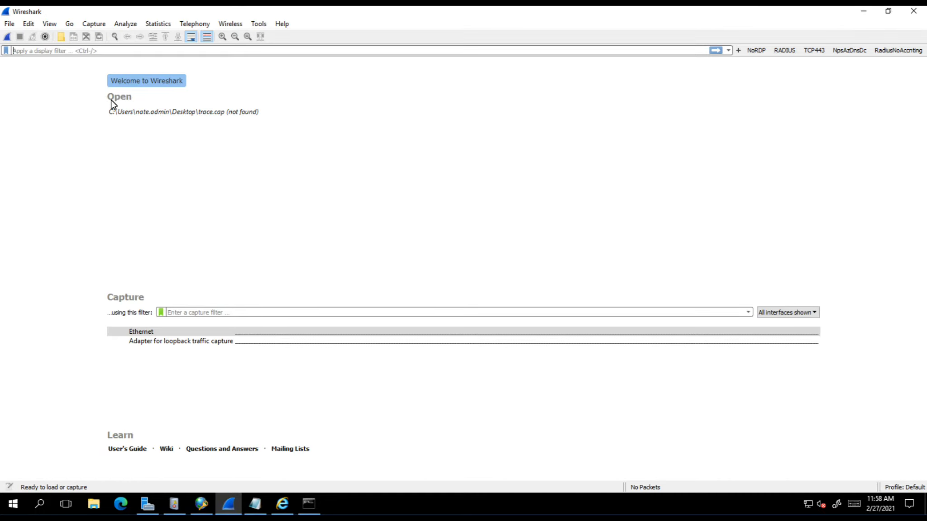
Start an Ethernet capture filtered to radius and send an NTRadPing test Access-Request to 10.1.1.10
click(7, 38)
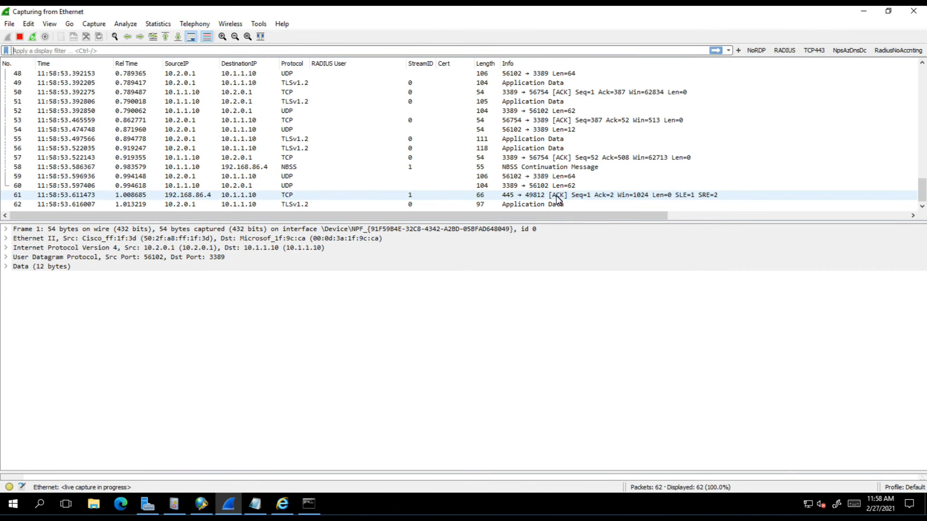
click(784, 51)
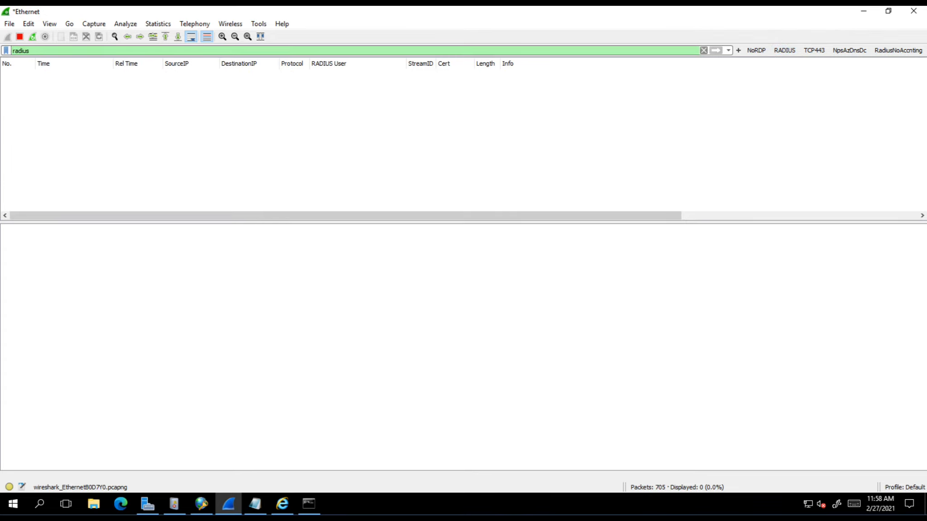
key(alt+Tab)
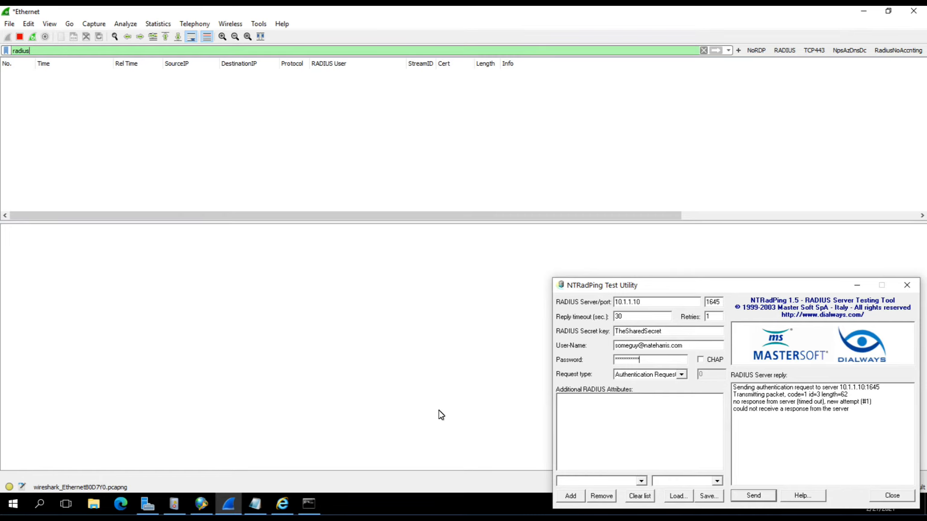
click(202, 504)
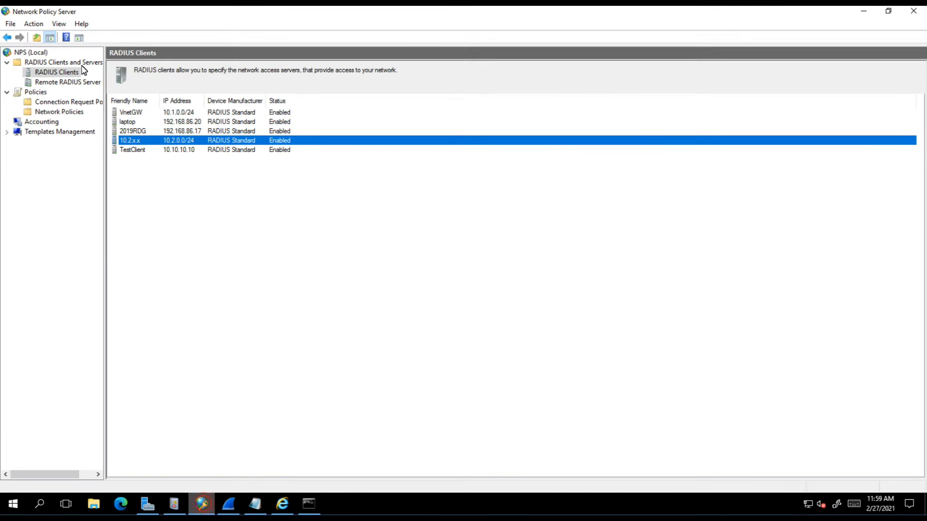
click(863, 11)
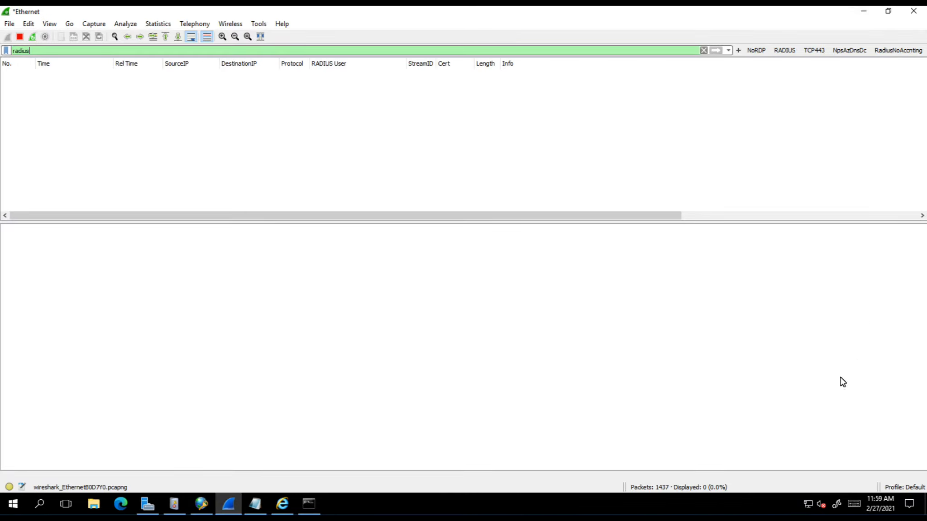
key(alt+Tab)
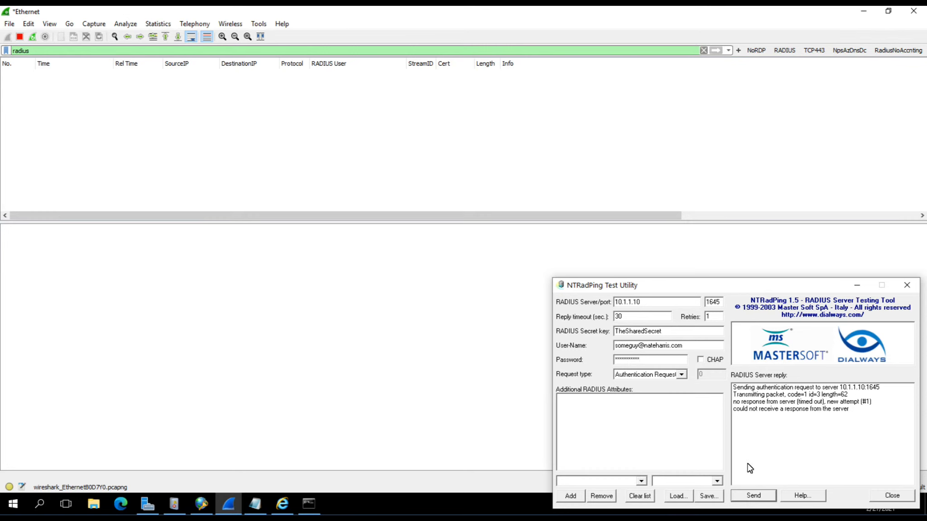
click(753, 496)
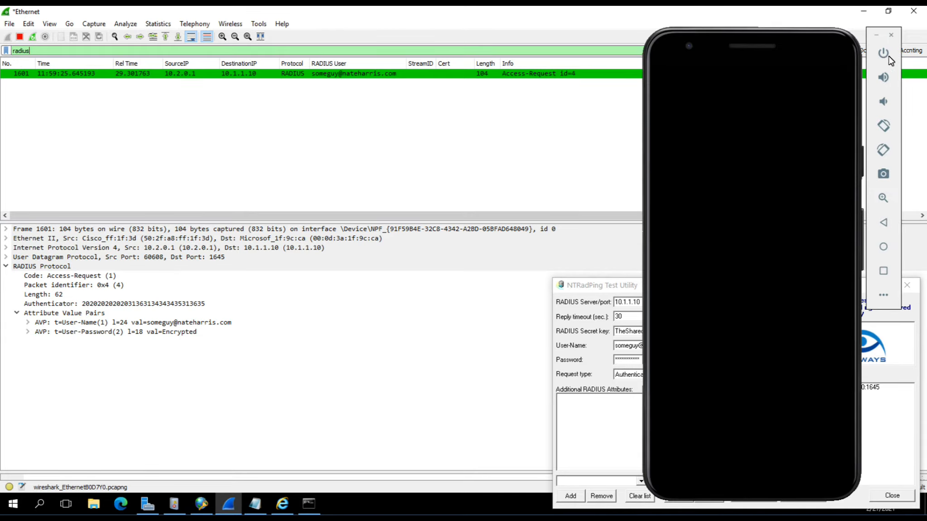
Approve the Authenticator sign-in on the phone emulator, hide it, and select the NTRadPing password
click(883, 53)
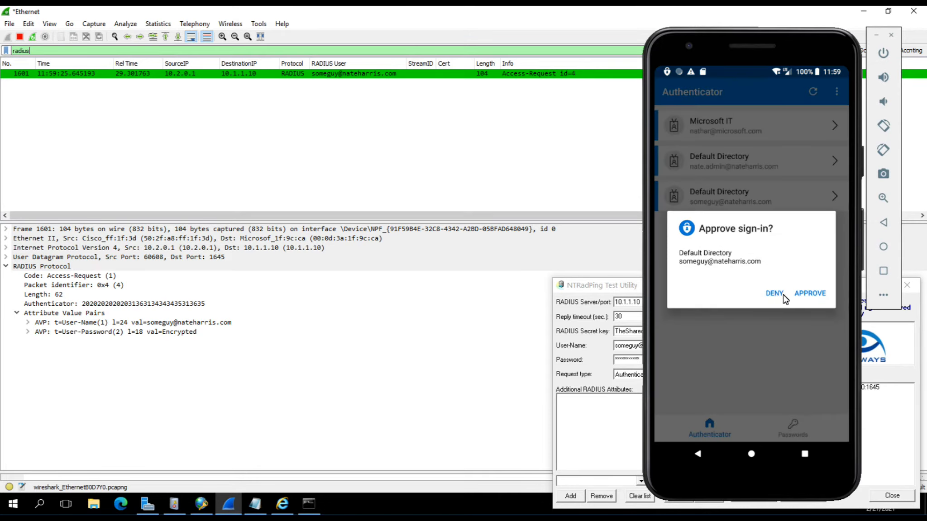
click(803, 293)
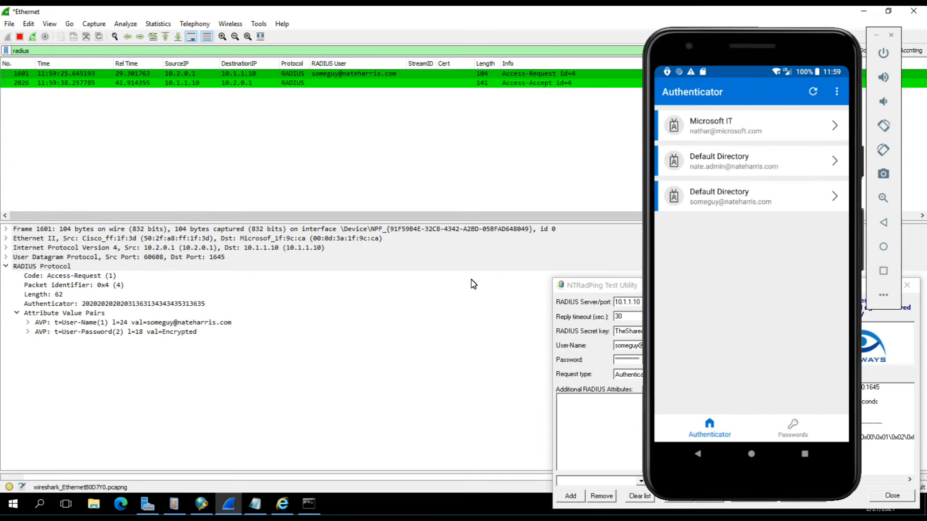
click(882, 54)
click(876, 36)
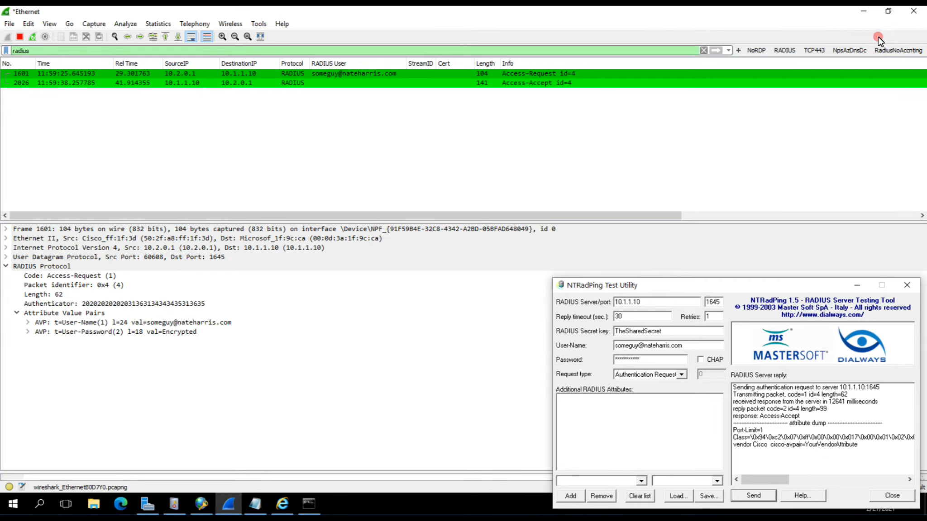
double_click(645, 358)
Restart the capture without saving and retype the test password in NTRadPing
click(33, 37)
click(500, 267)
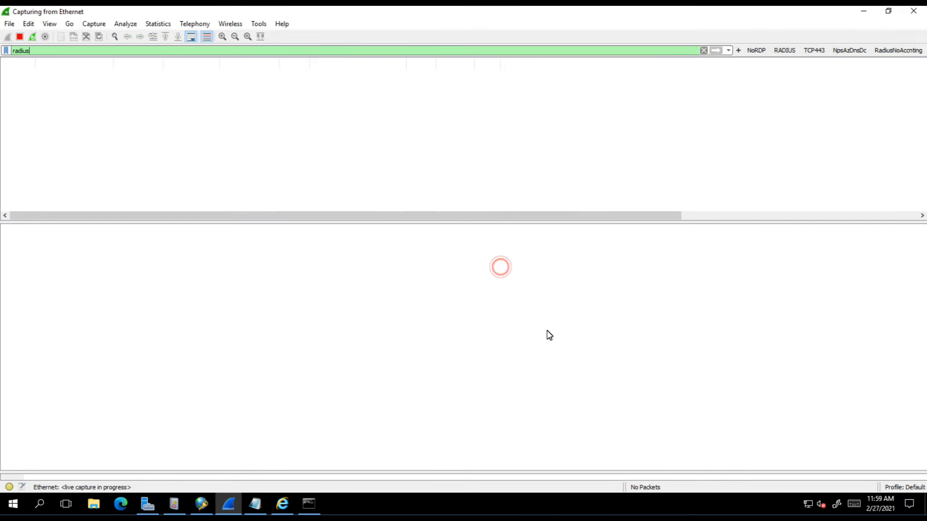
click(647, 520)
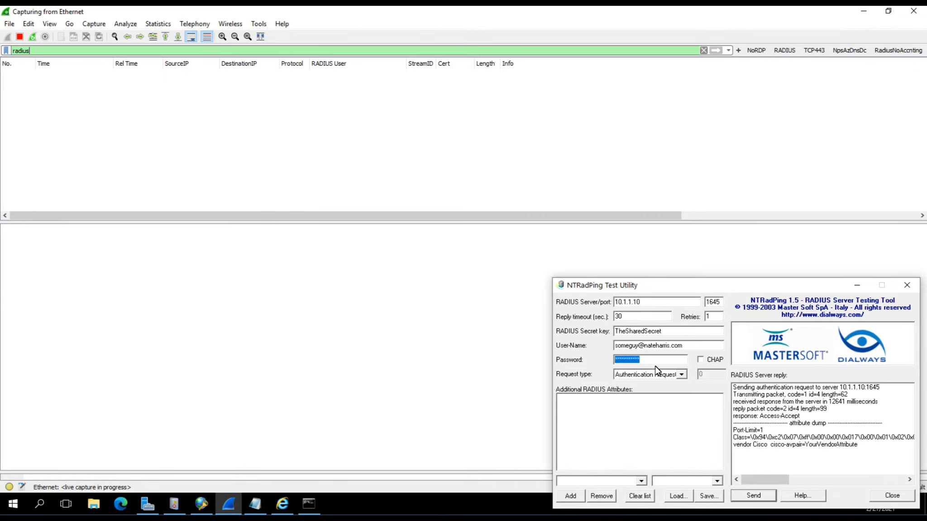
text(***********)
Send the authentication request and inspect the captured Access-Request packet 340
click(759, 494)
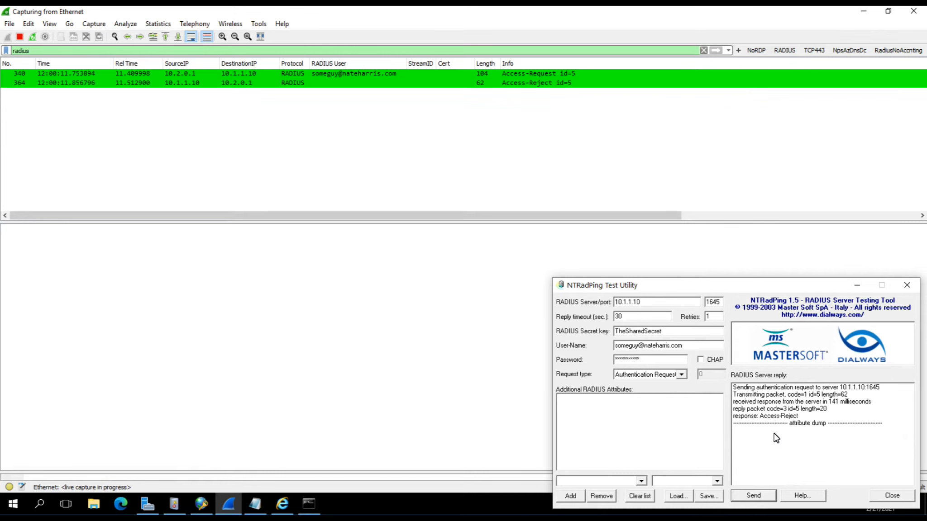
click(454, 76)
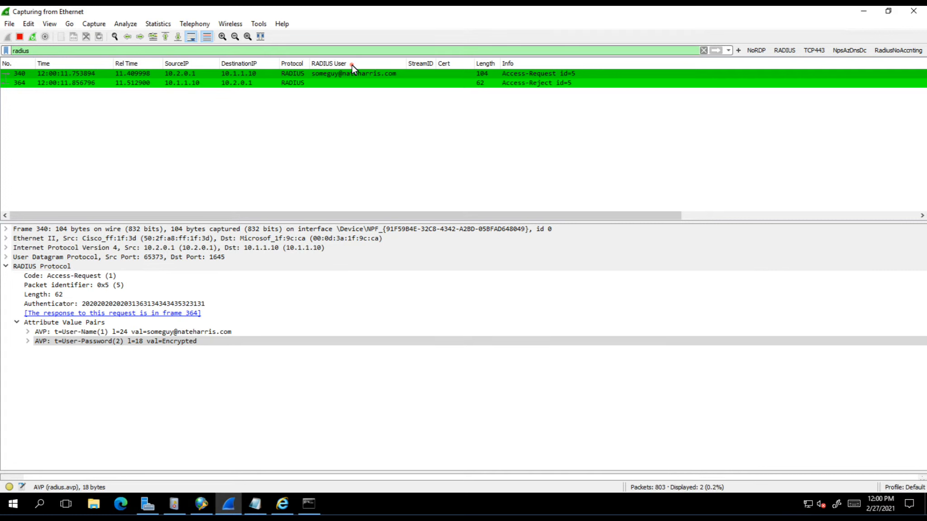
right_click(352, 65)
click(384, 113)
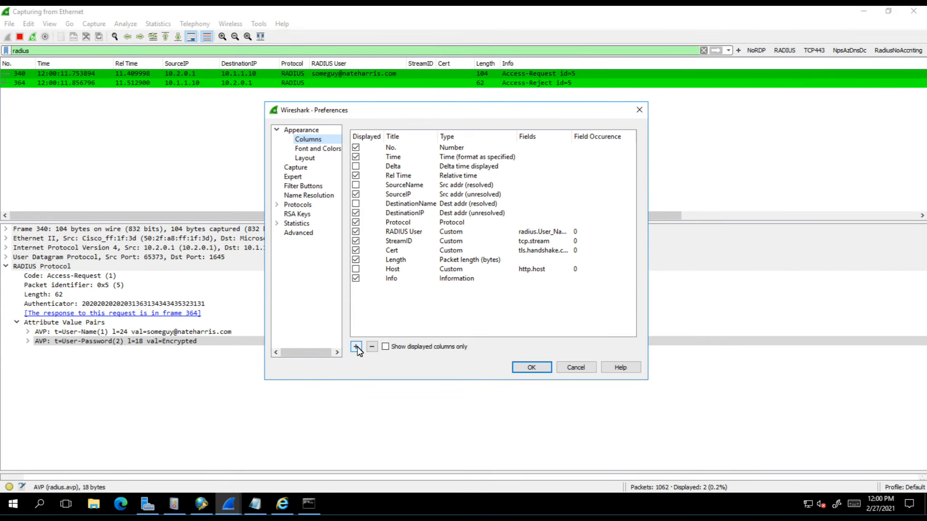
click(400, 232)
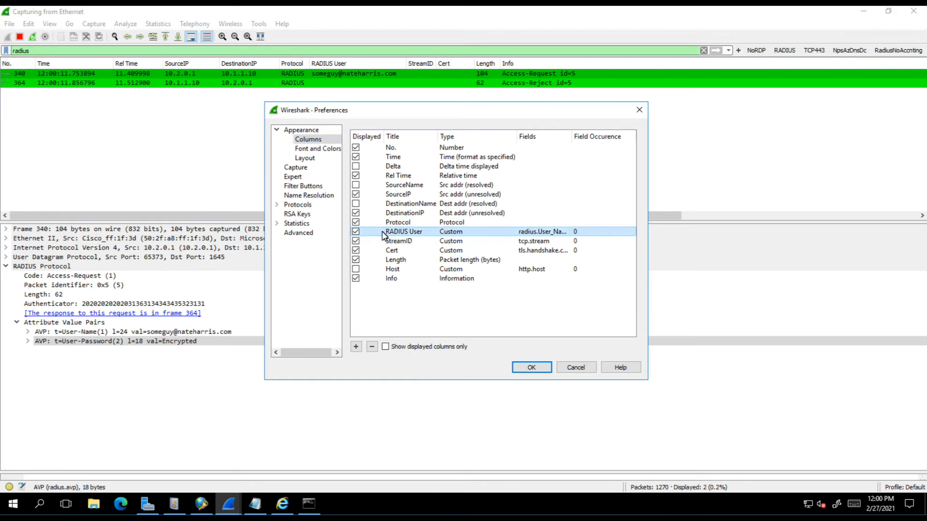
double_click(412, 231)
click(522, 231)
double_click(536, 232)
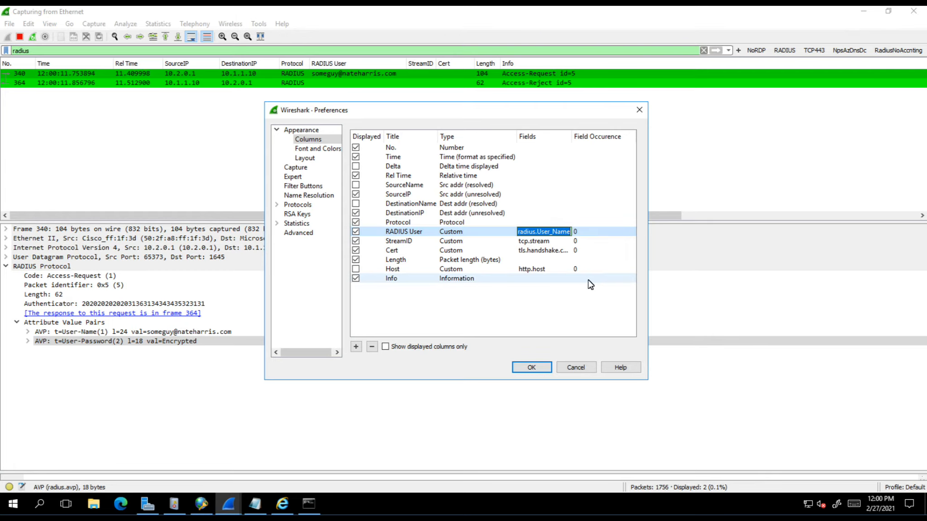
click(479, 232)
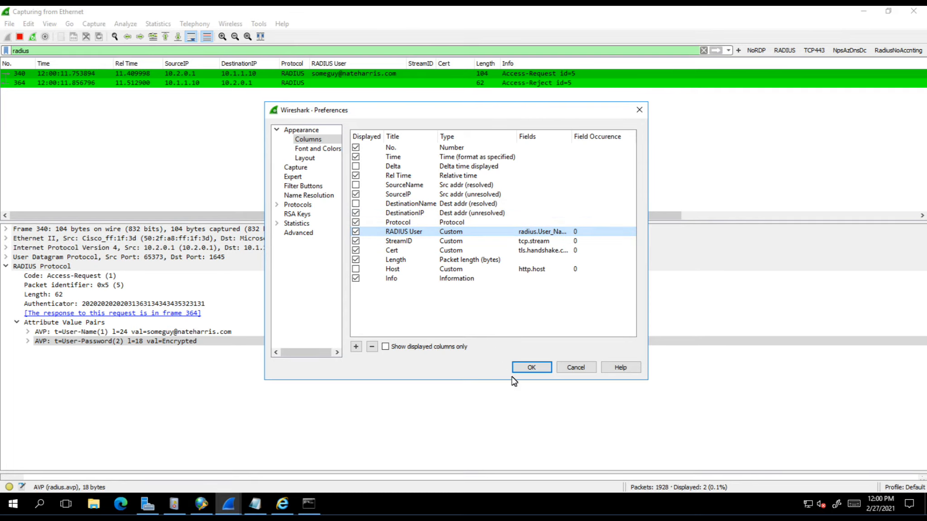
click(576, 367)
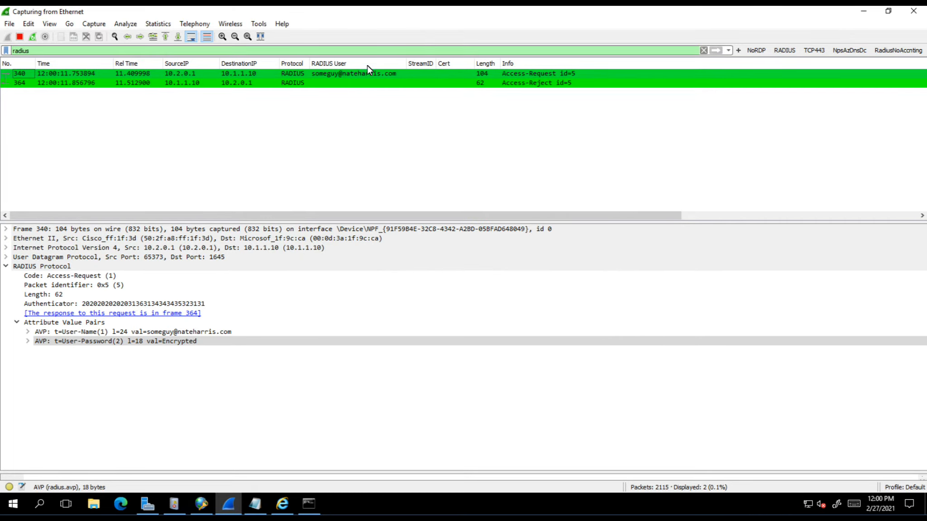
click(339, 73)
click(75, 343)
click(48, 344)
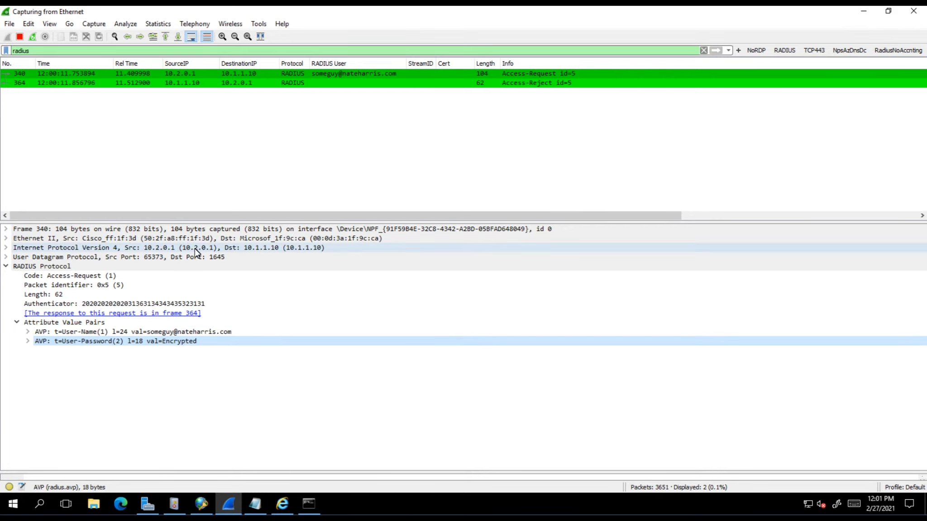
Enter the RADIUS shared secret in Preferences > Protocols > RADIUS and apply it
click(27, 25)
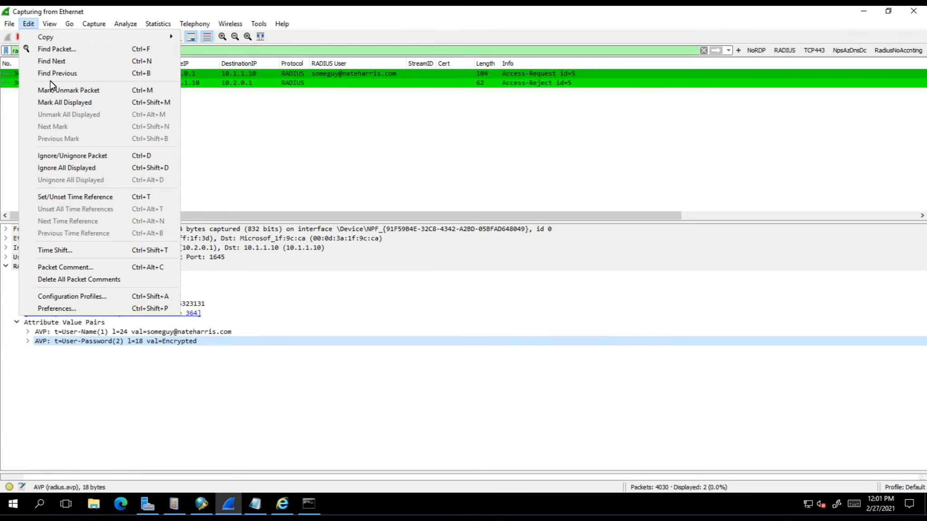
click(77, 311)
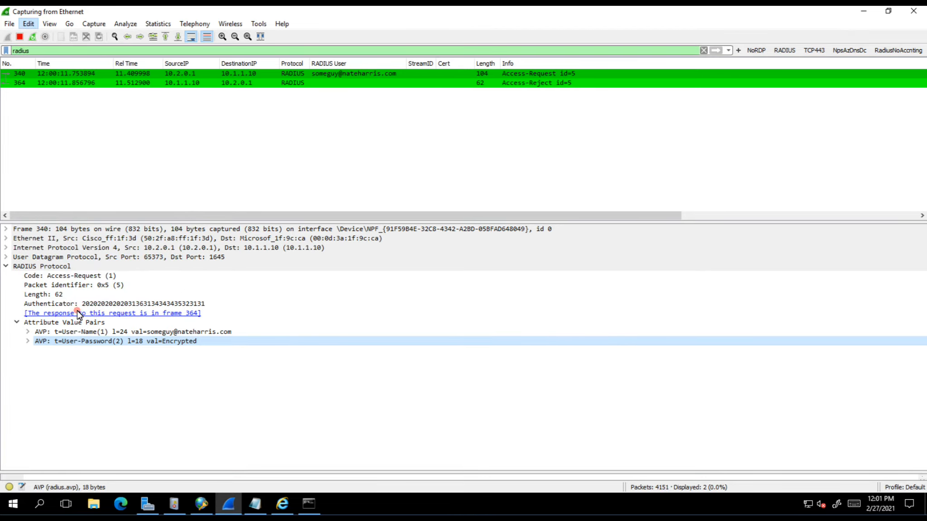
click(298, 206)
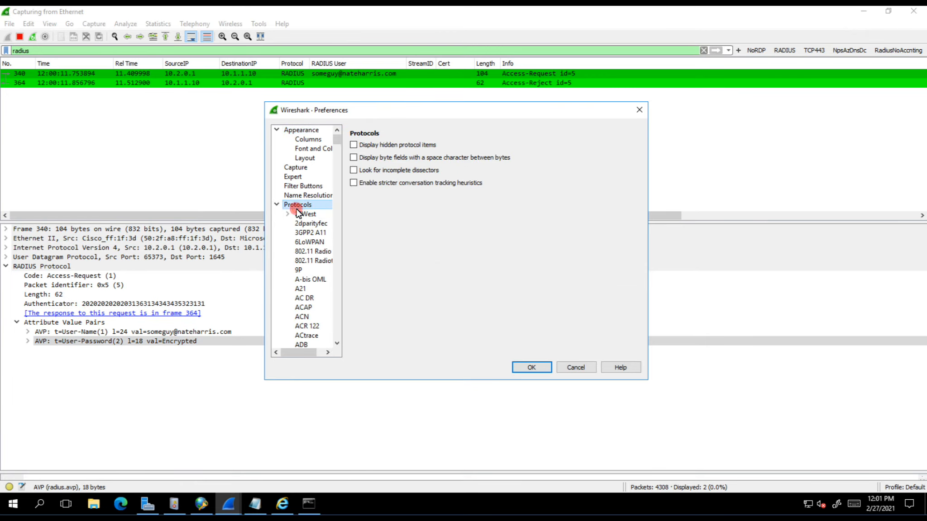
click(299, 288)
key(r)
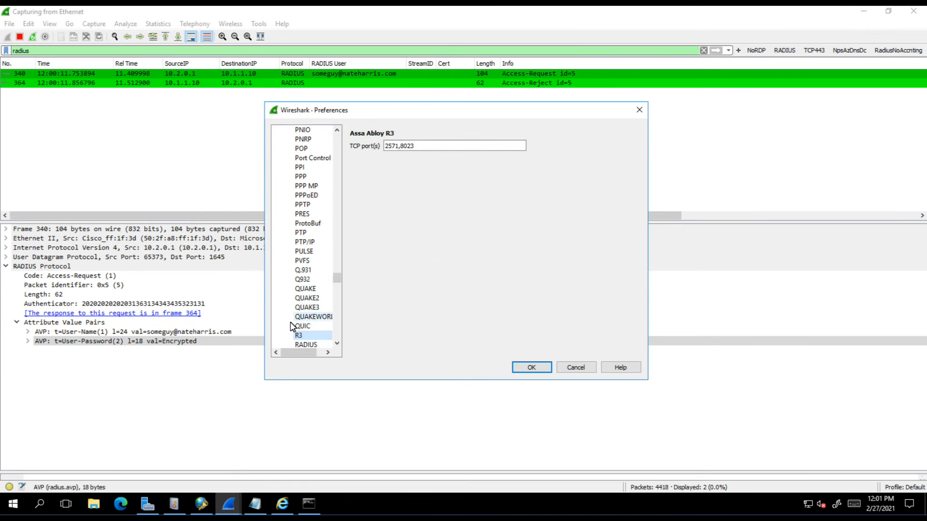
click(306, 345)
click(412, 146)
text(TheSharedSecret)
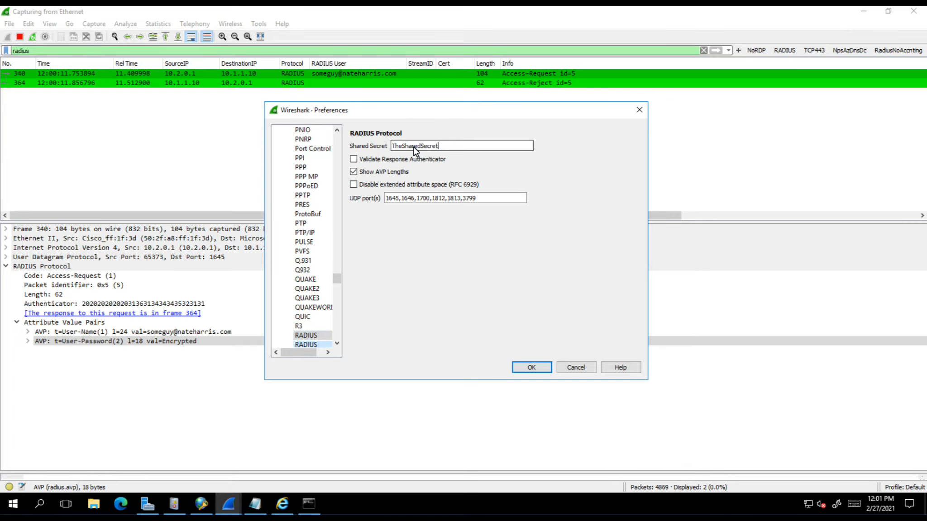
key(Return)
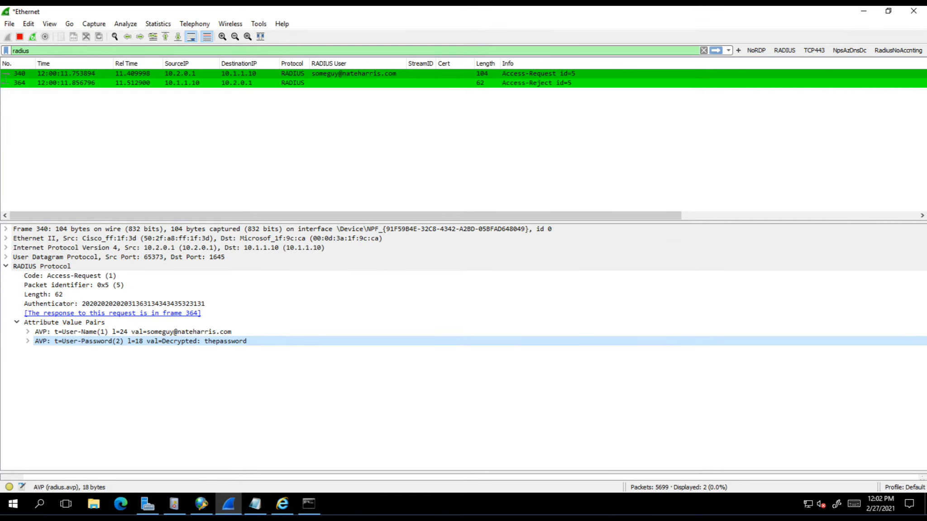
Replace the password in NTRadPing and send another authentication request
click(646, 493)
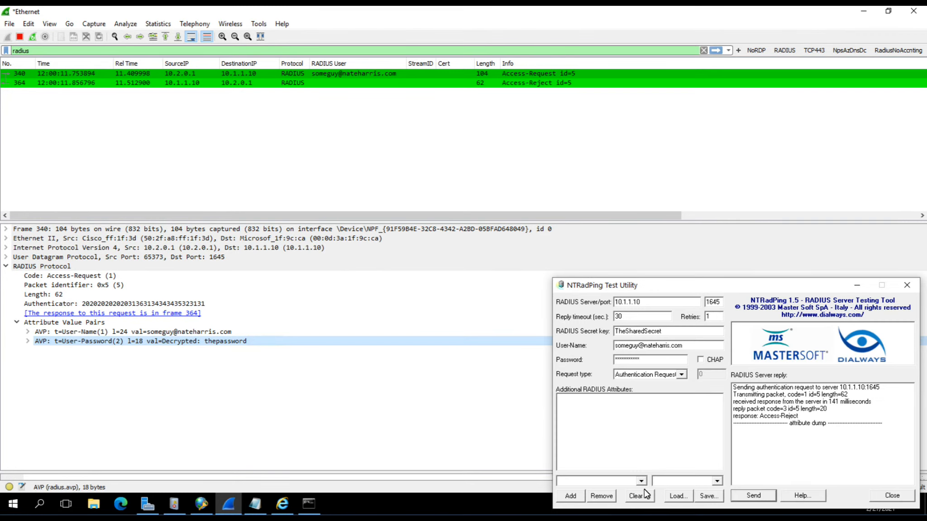
double_click(652, 363)
text(***)
click(764, 498)
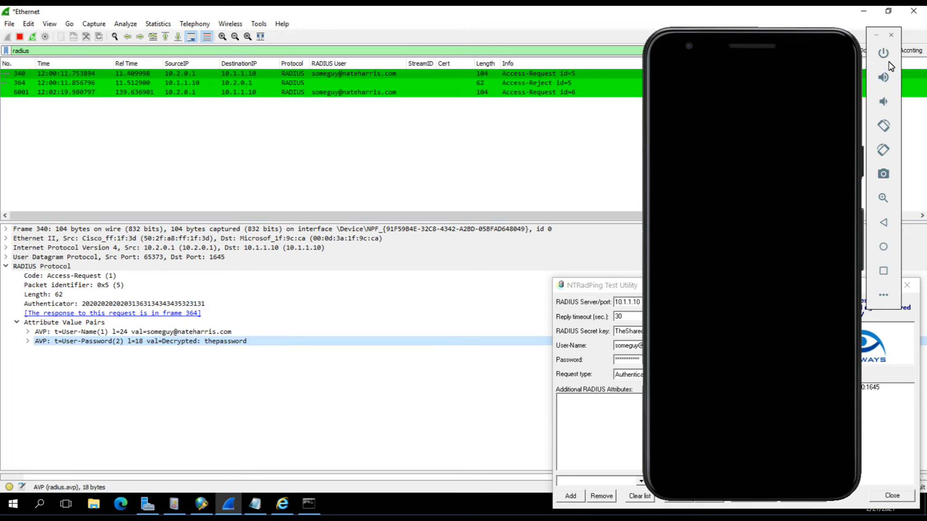
Approve the sign-in request on the emulated phone, then hide the phone
click(883, 53)
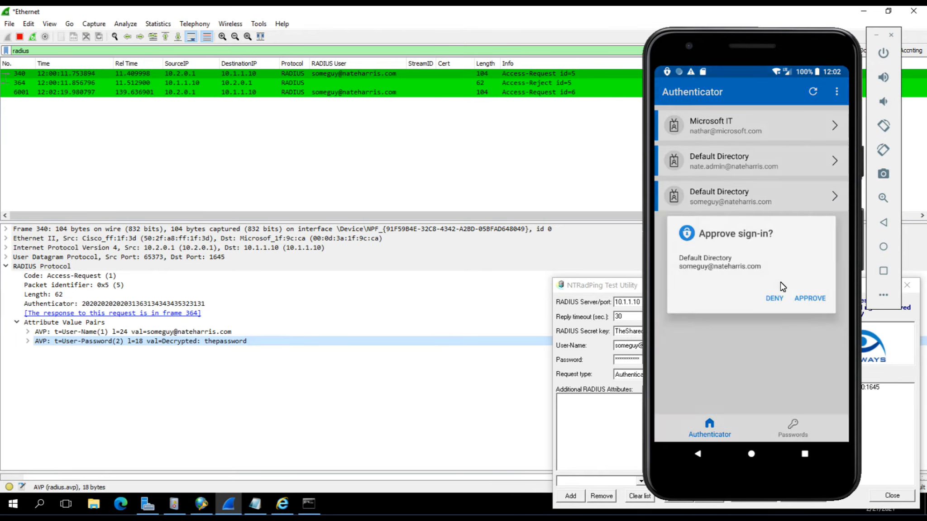
click(807, 295)
click(882, 52)
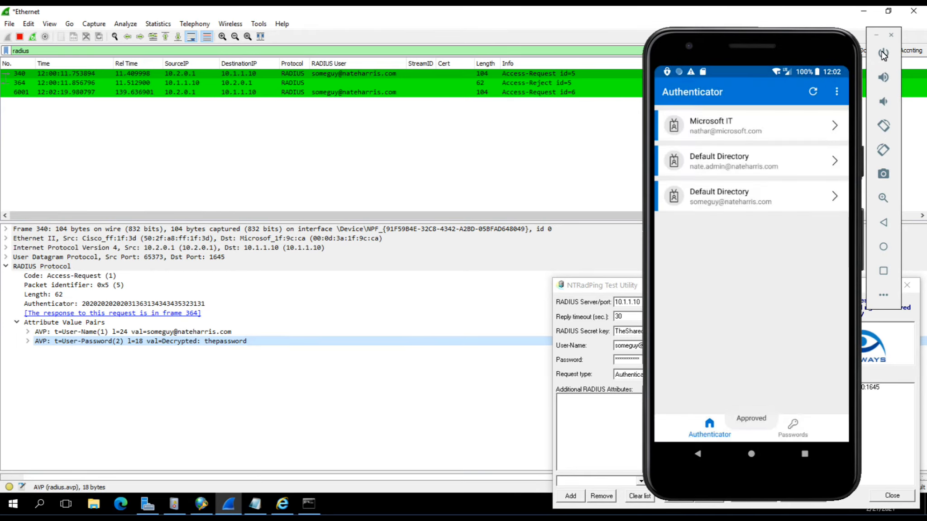
click(876, 36)
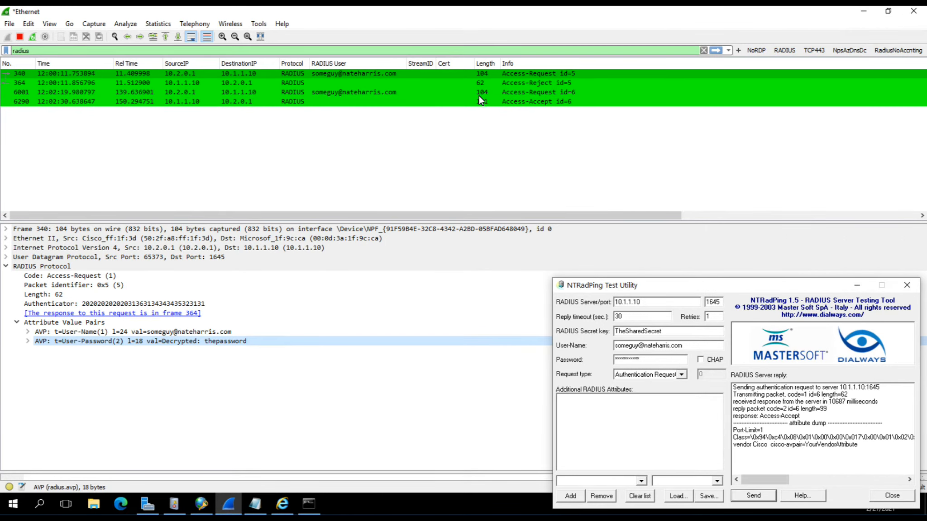
View the decrypted User-Password in Access-Request packets 6001 and 340
click(346, 73)
click(349, 91)
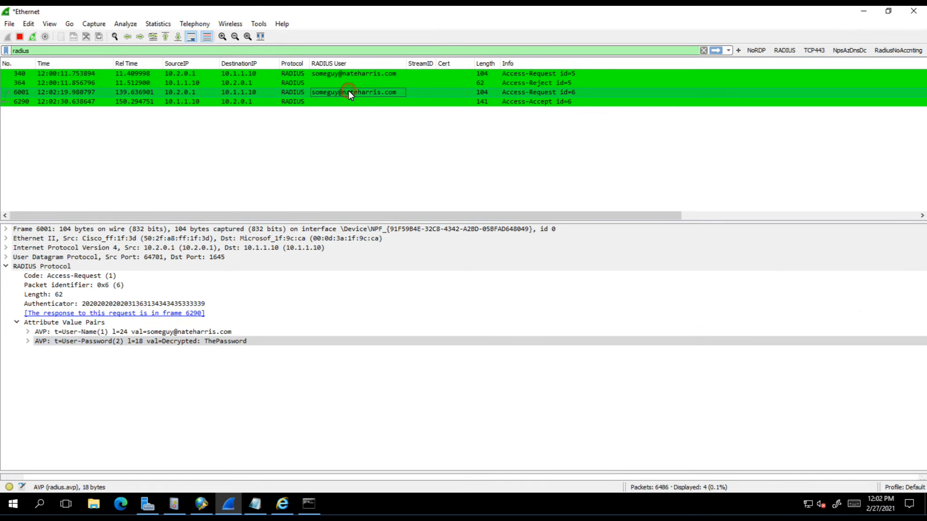
click(208, 342)
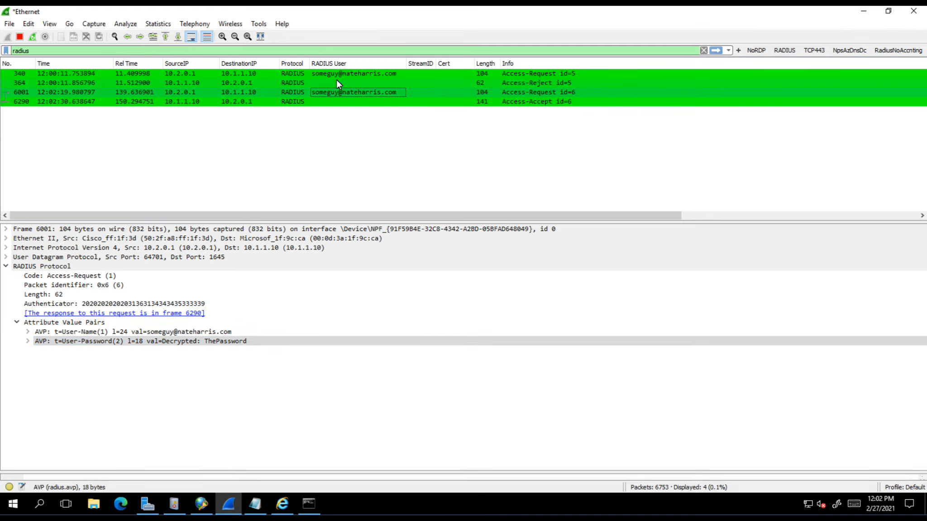
click(356, 74)
click(222, 342)
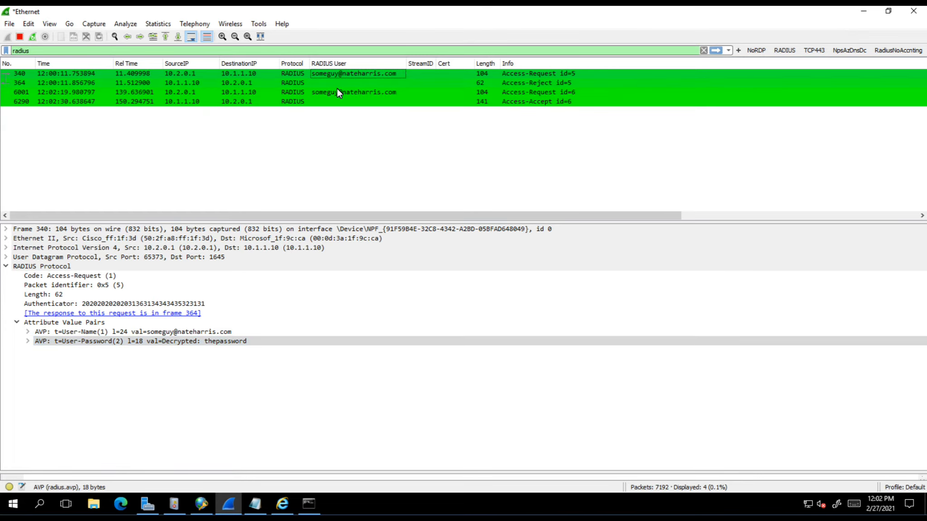
Select Access-Request packet 6001 (id=6) to show its cleanly decrypted User-Password attribute
click(336, 94)
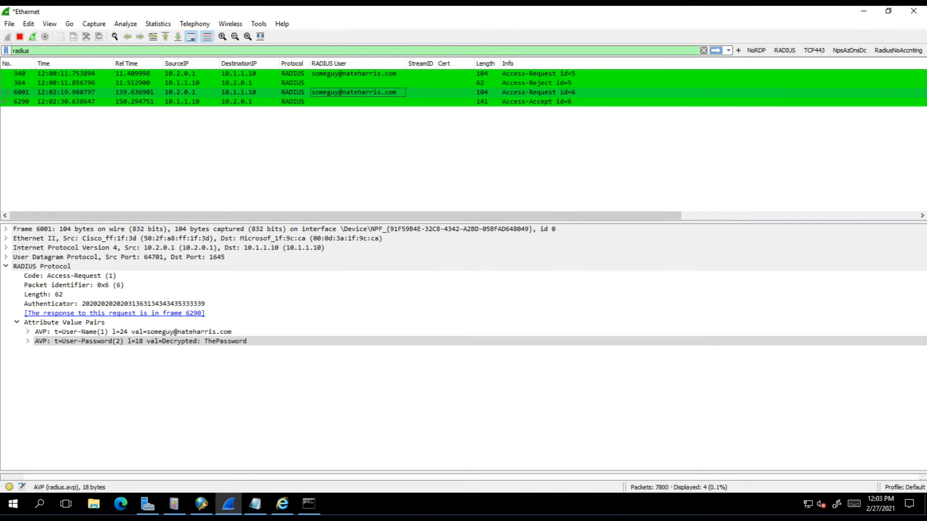
Resend the request in NTRadPing with a lowercase shared secret, then inspect packet 7990's garbled password
key(alt+Tab)
drag(673, 332, 598, 332)
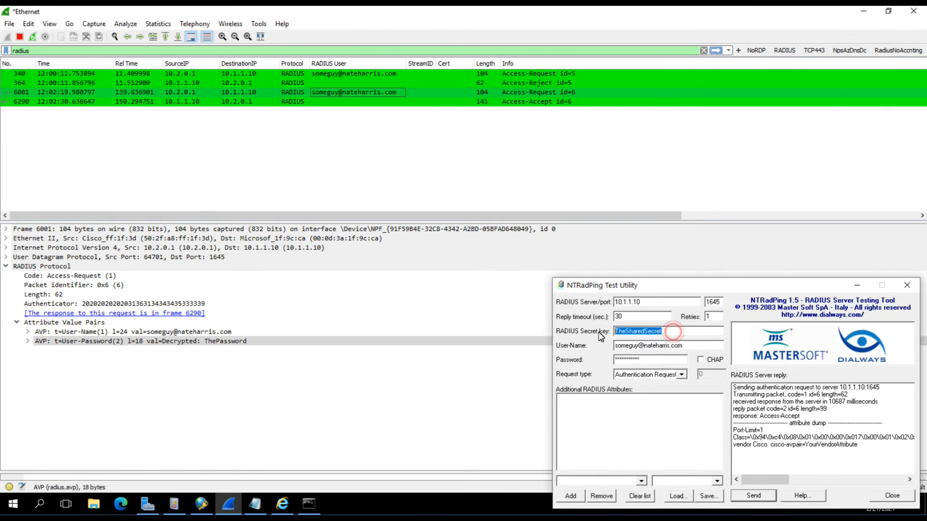
text(thes)
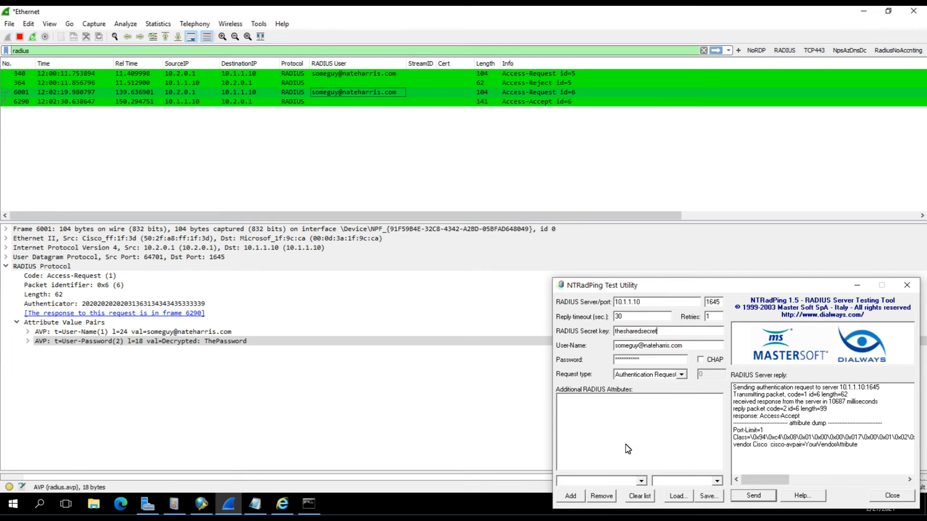
click(752, 497)
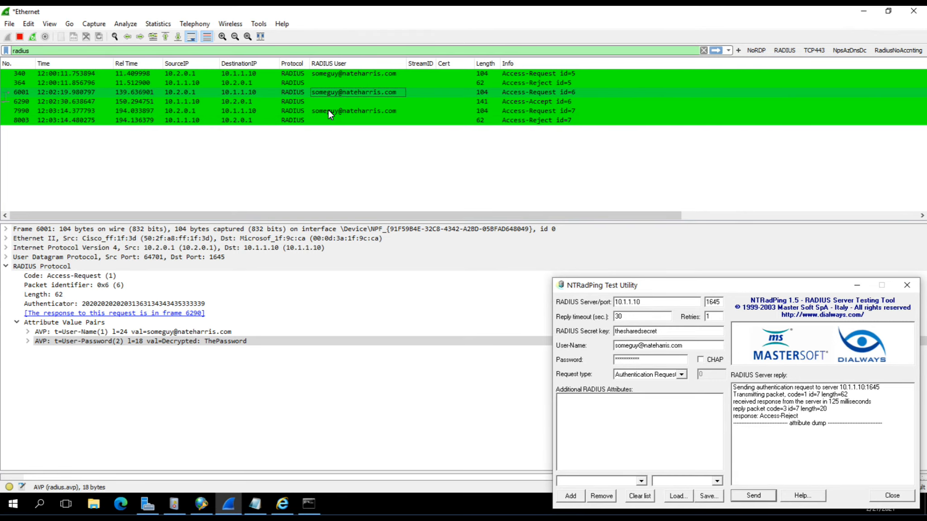
click(328, 110)
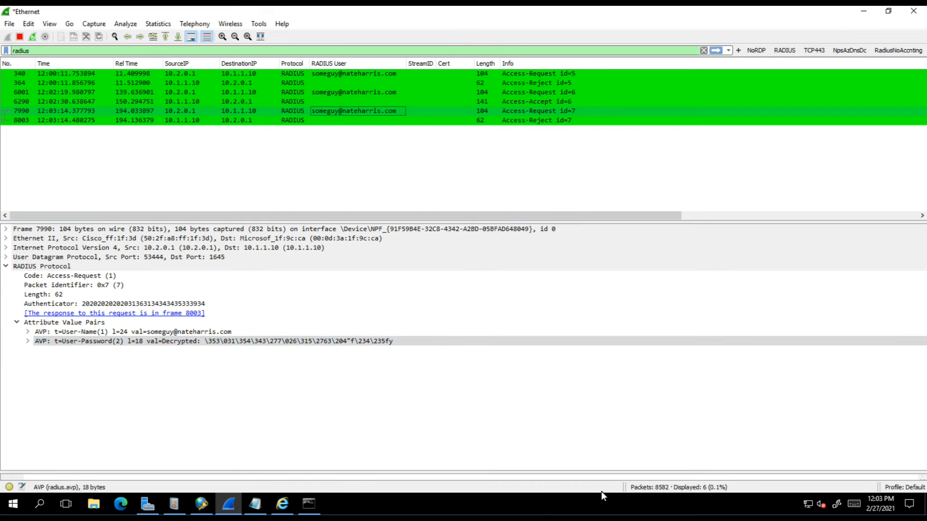
Show packet 6001's decrypted User-Password in Wireshark, then bring up the NPS RADIUS Clients list
click(207, 346)
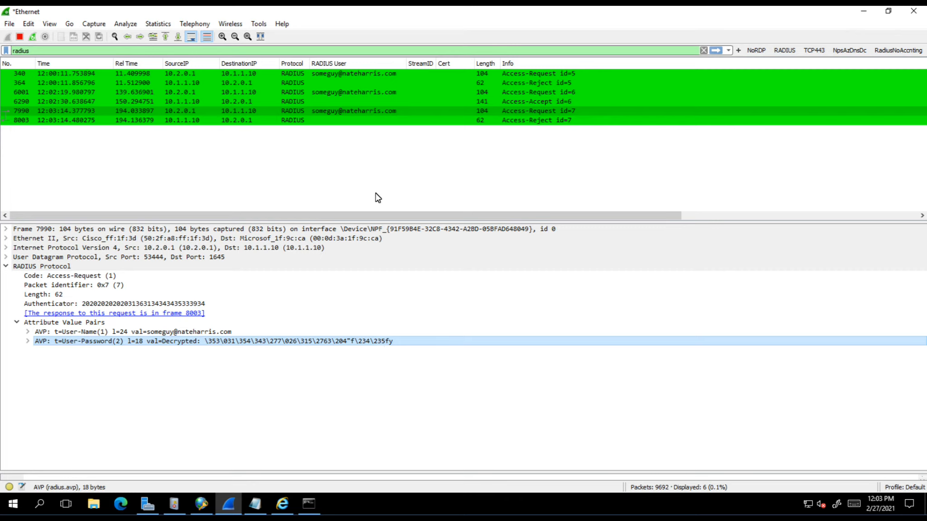
click(362, 92)
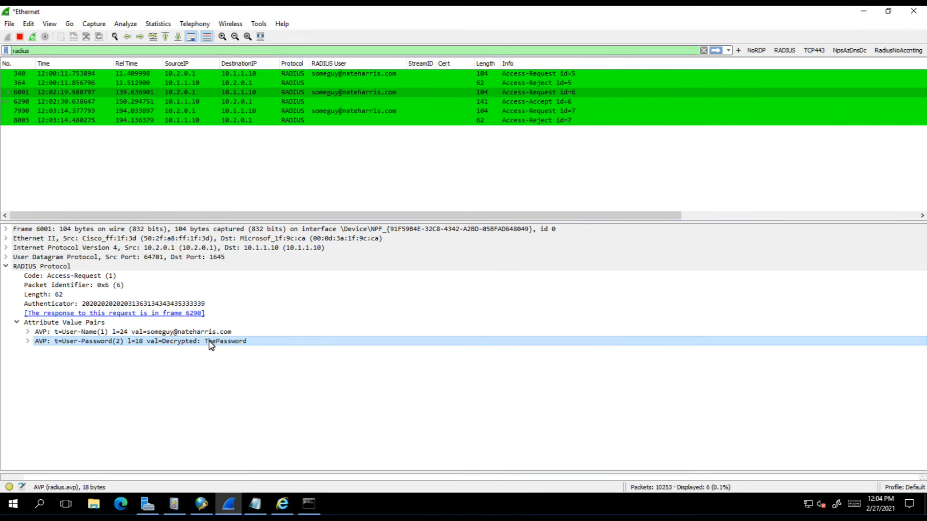
click(202, 505)
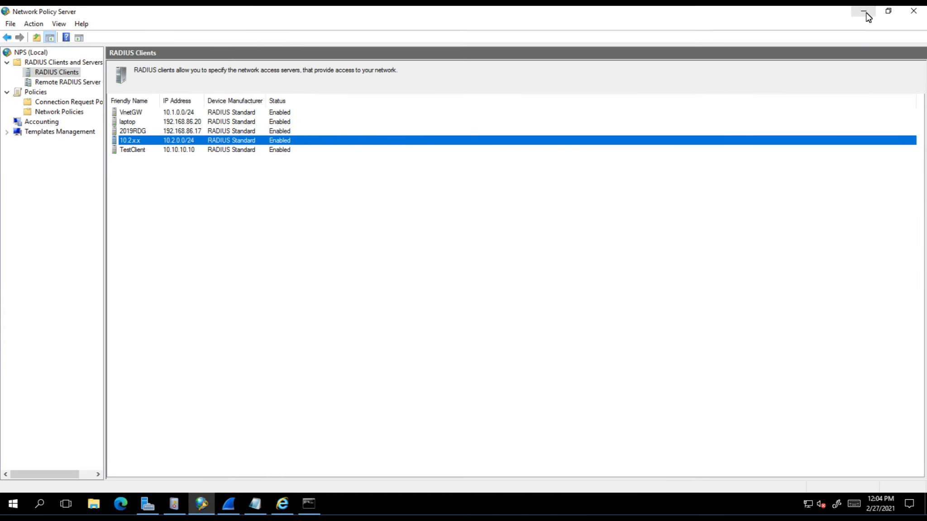
double_click(134, 142)
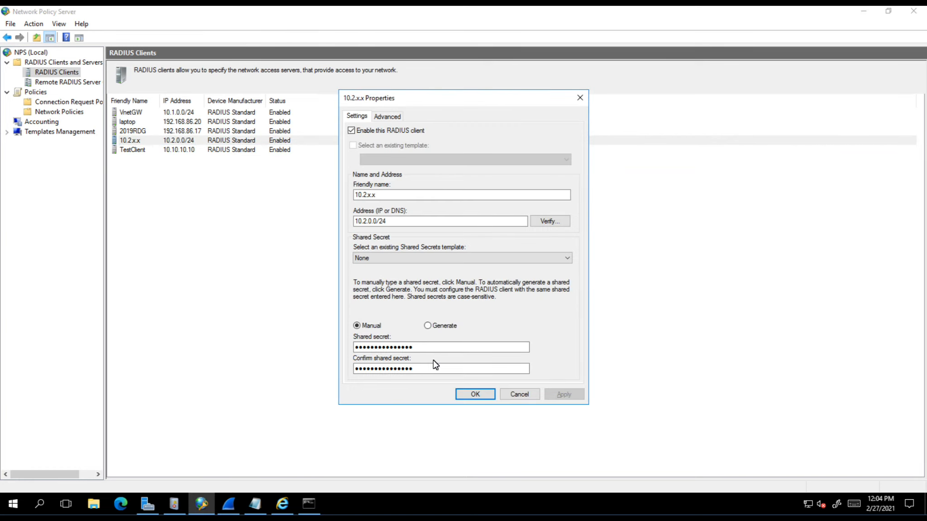
click(519, 395)
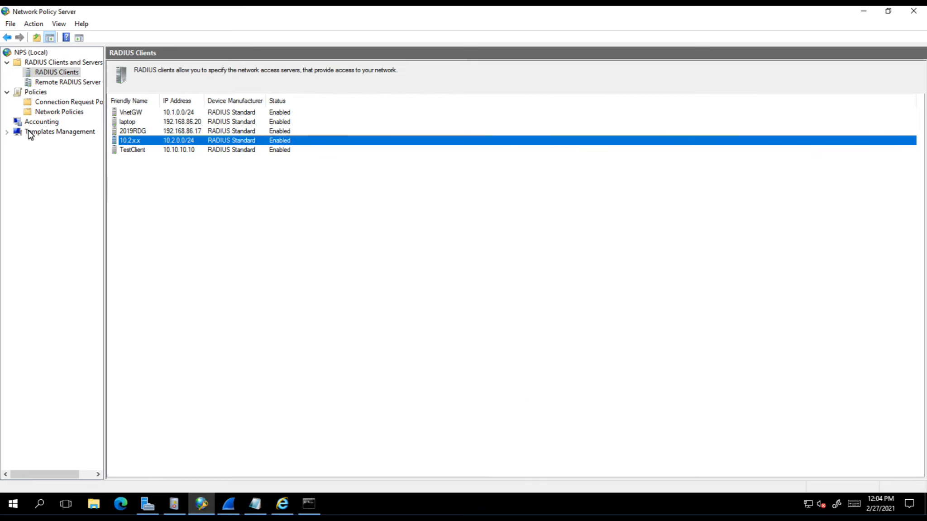
Export the NPS (Local) configuration, acknowledging that all shared secrets will be exported
right_click(40, 53)
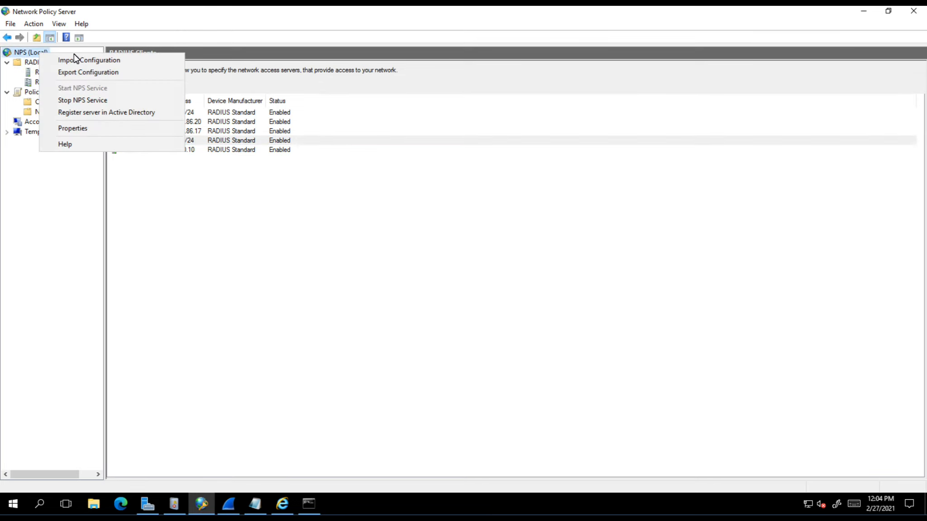
click(78, 74)
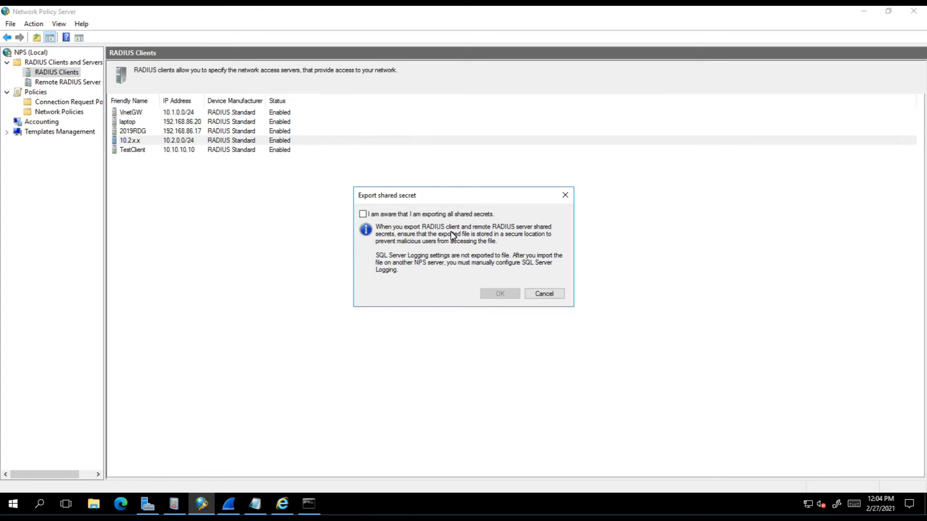
click(364, 214)
click(502, 294)
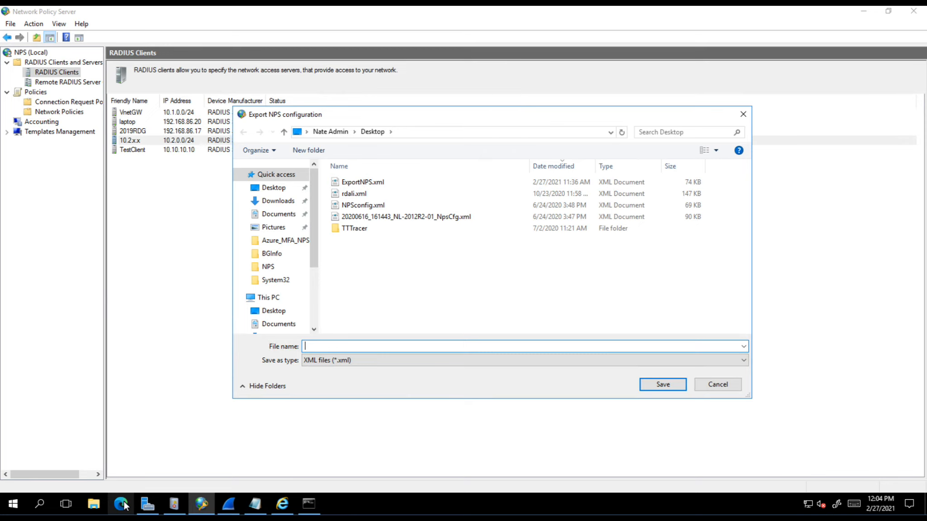
Close the old XML browser window and save the export over the Desktop's ExportNPS.xml
right_click(282, 503)
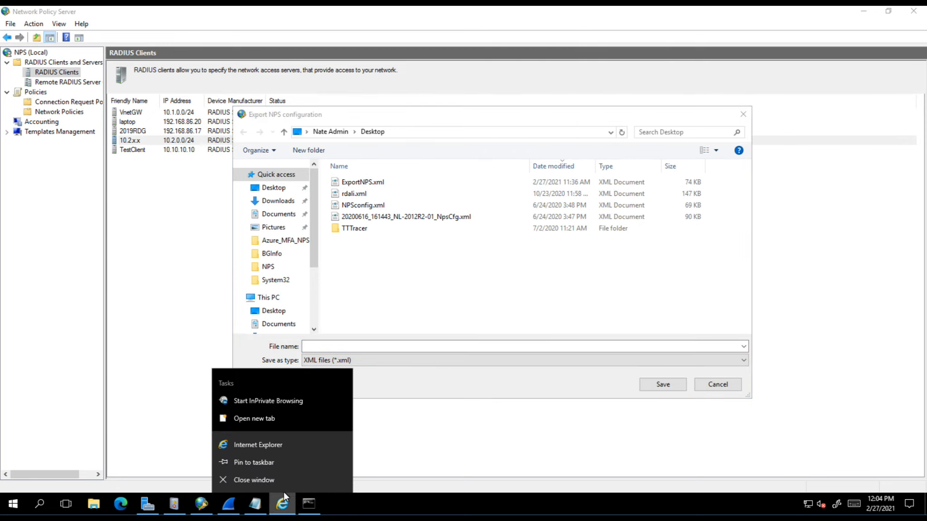
click(367, 506)
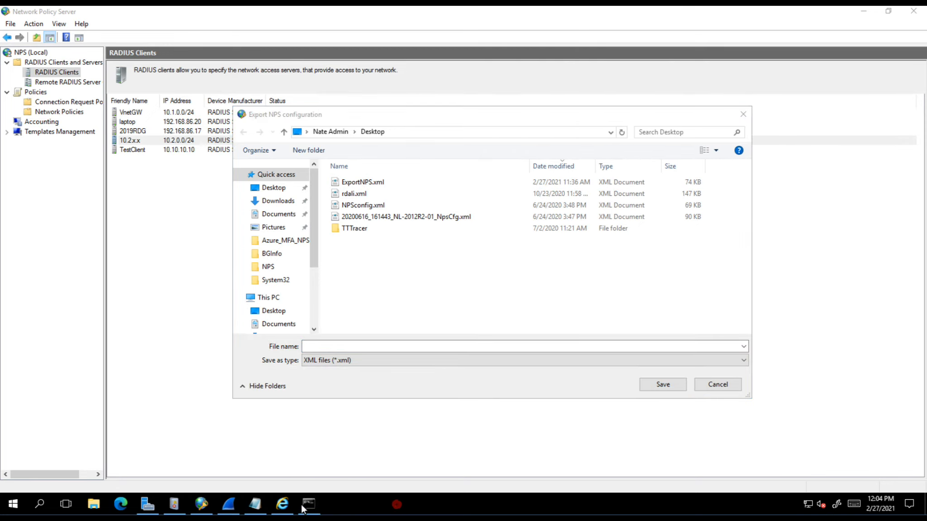
mouse_move(285, 504)
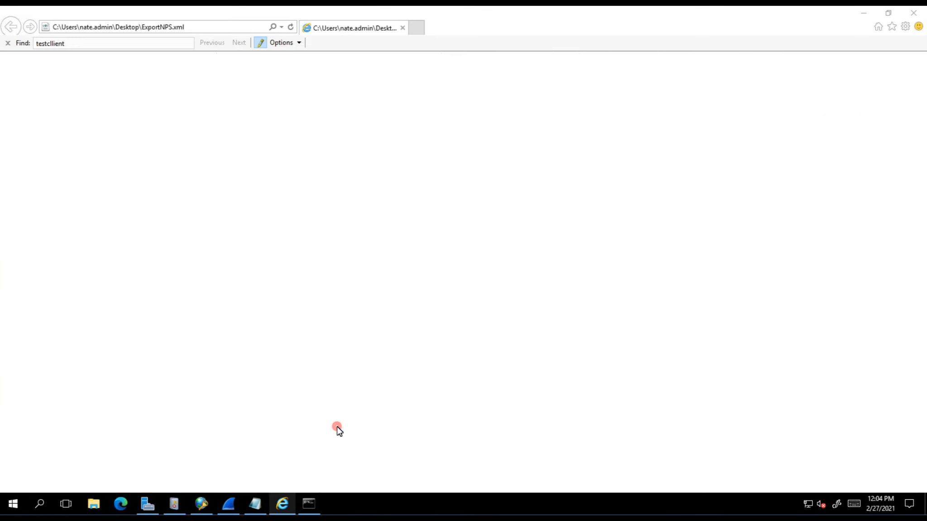
click(337, 426)
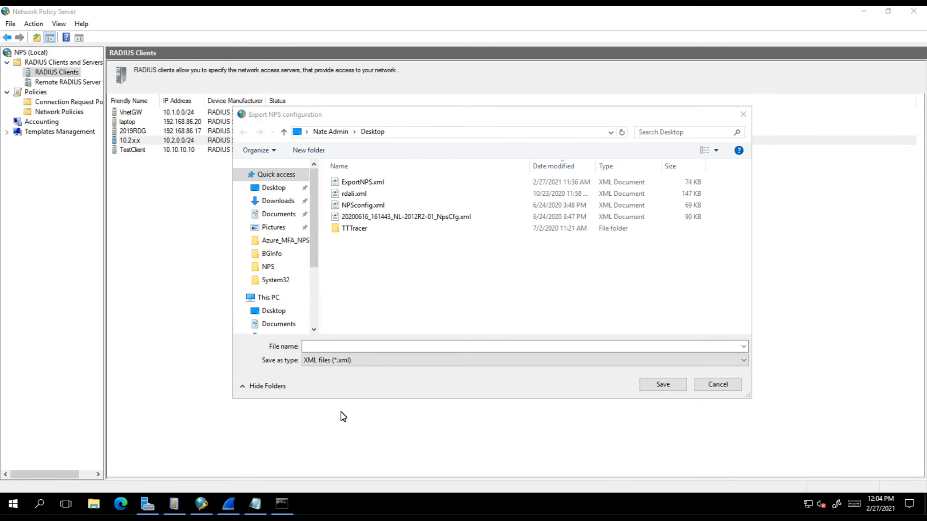
click(351, 182)
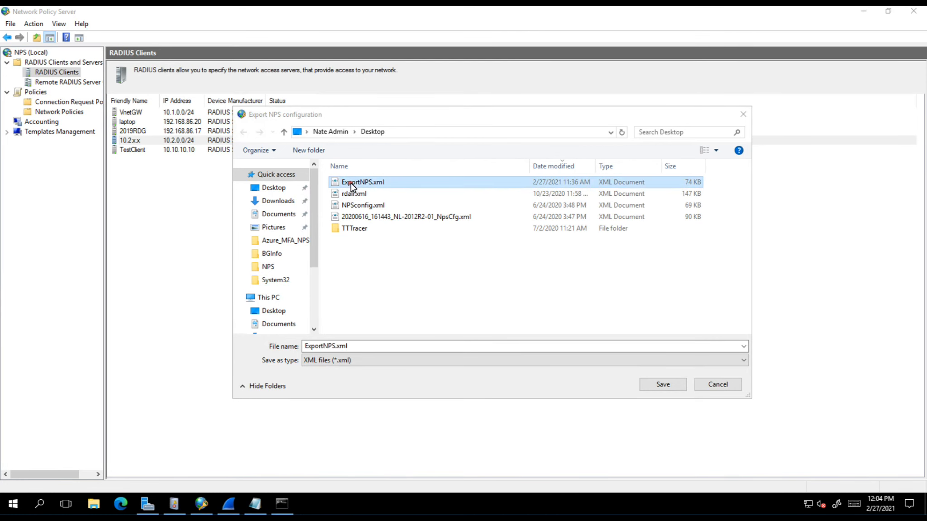
click(662, 385)
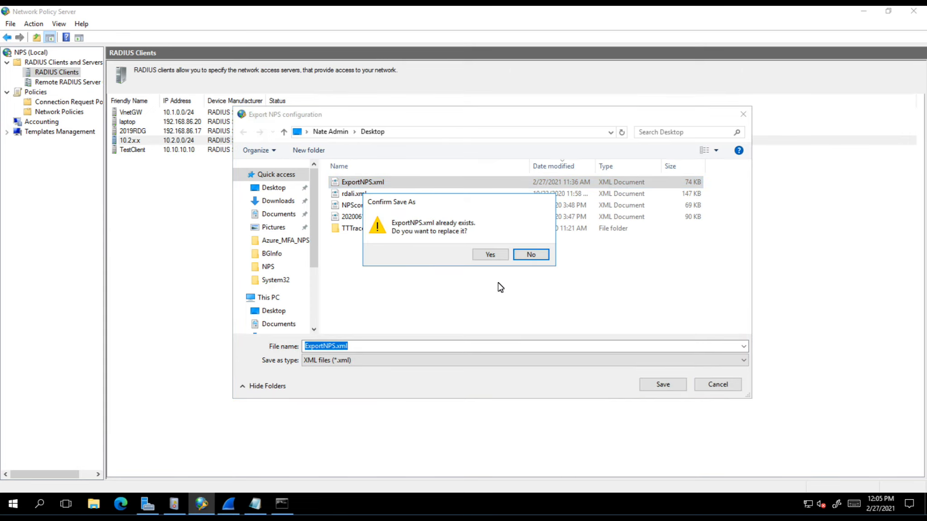
click(497, 257)
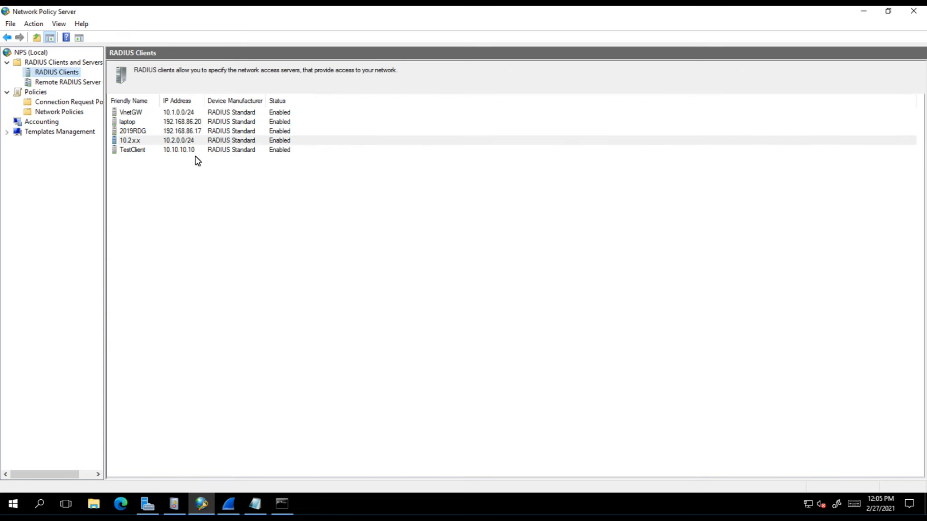
Open ExportNPS.xml from the Desktop in Internet Explorer and dismiss the Protected mode notice
right_click(372, 506)
click(428, 434)
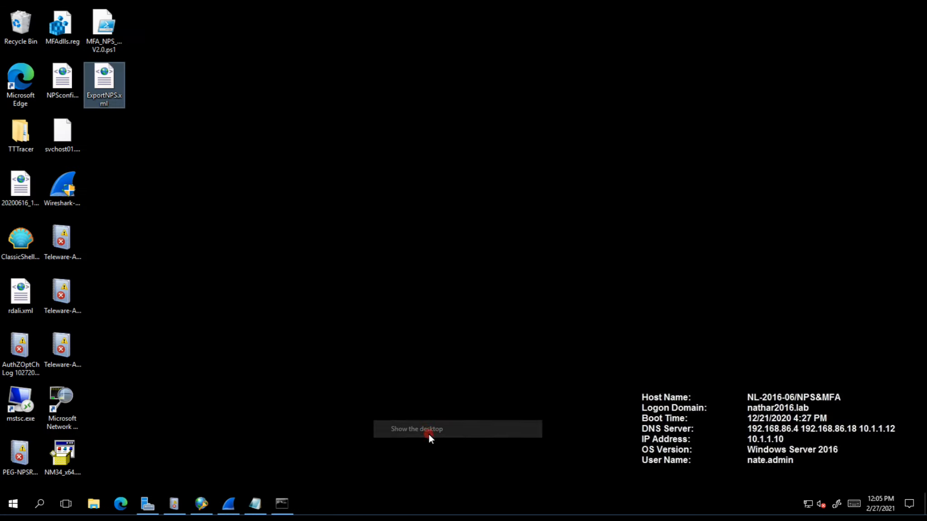
right_click(110, 81)
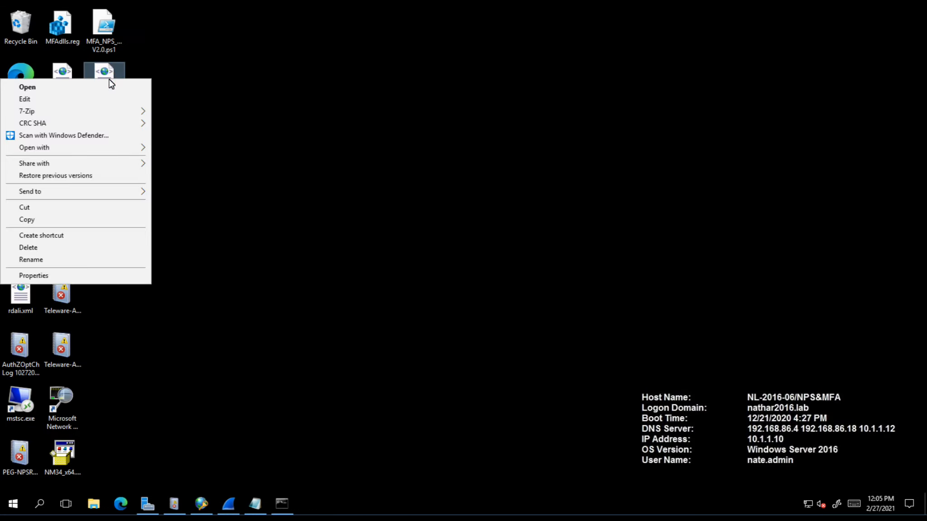
mouse_move(123, 148)
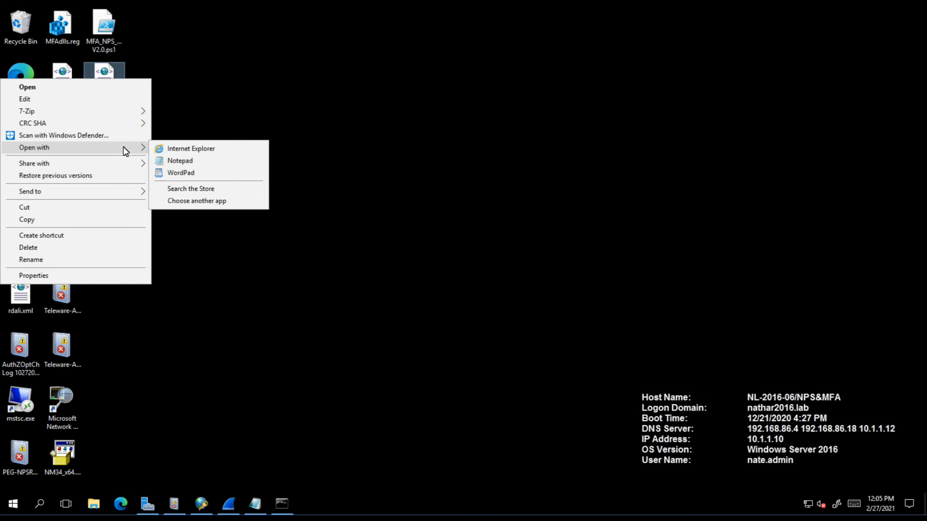
click(182, 149)
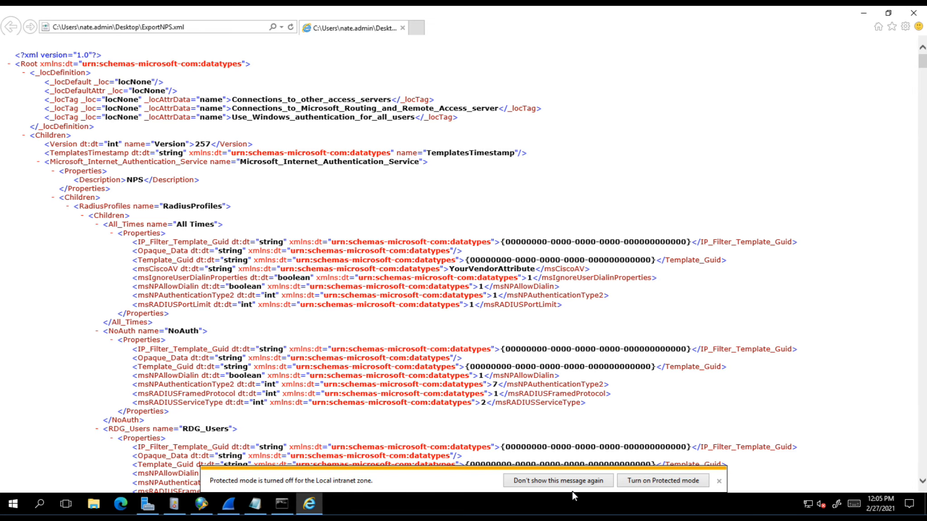
click(591, 485)
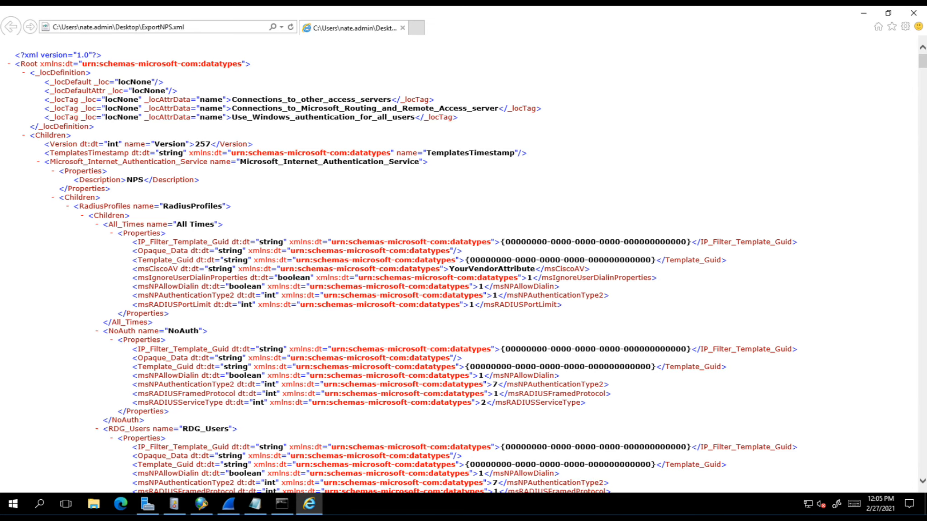
Check the 10.2.x.x client entry in NPS, then return to the XML in Internet Explorer
click(201, 505)
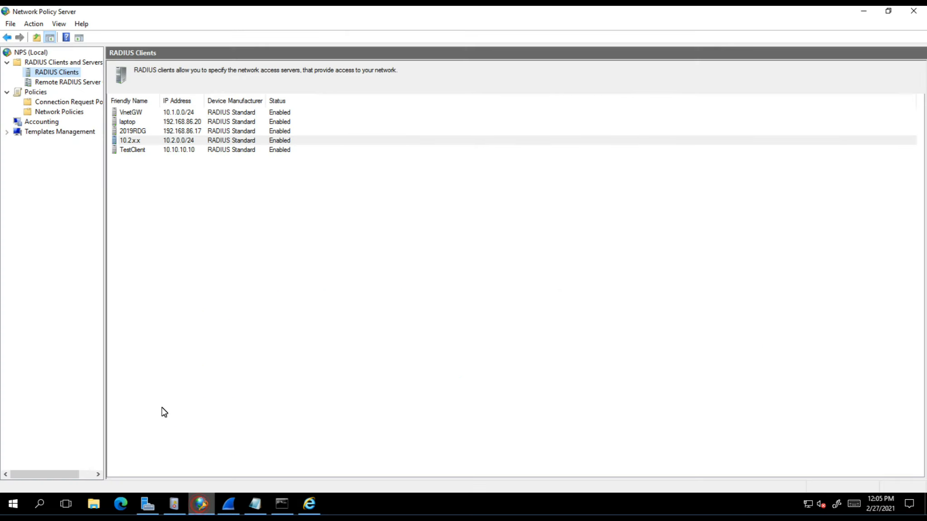
click(130, 141)
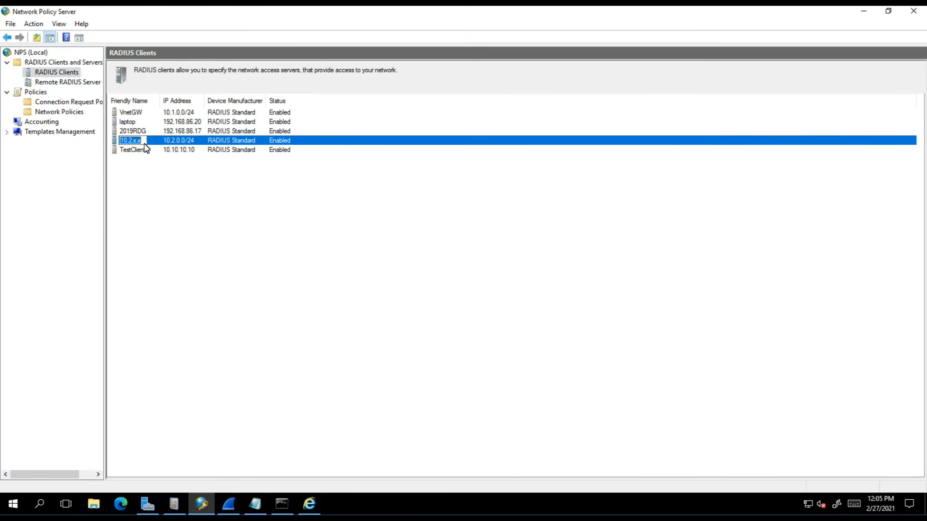
click(359, 309)
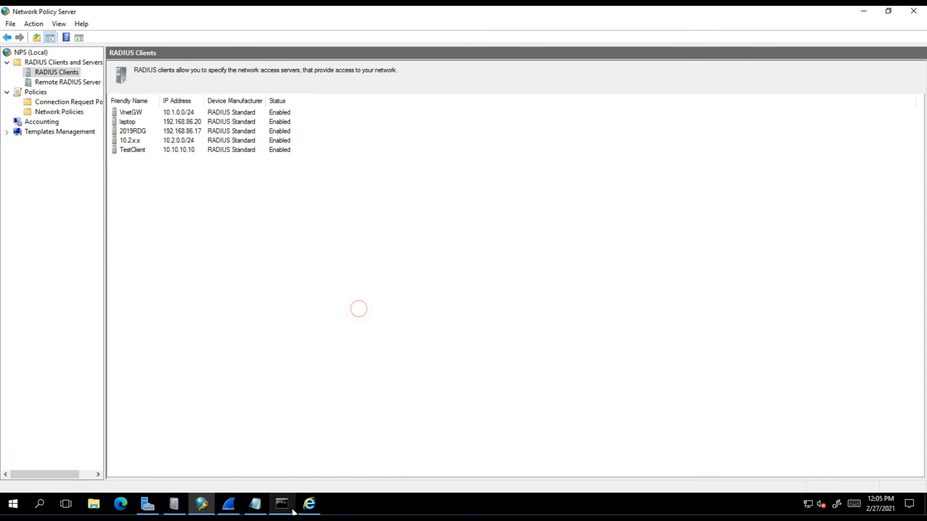
click(309, 503)
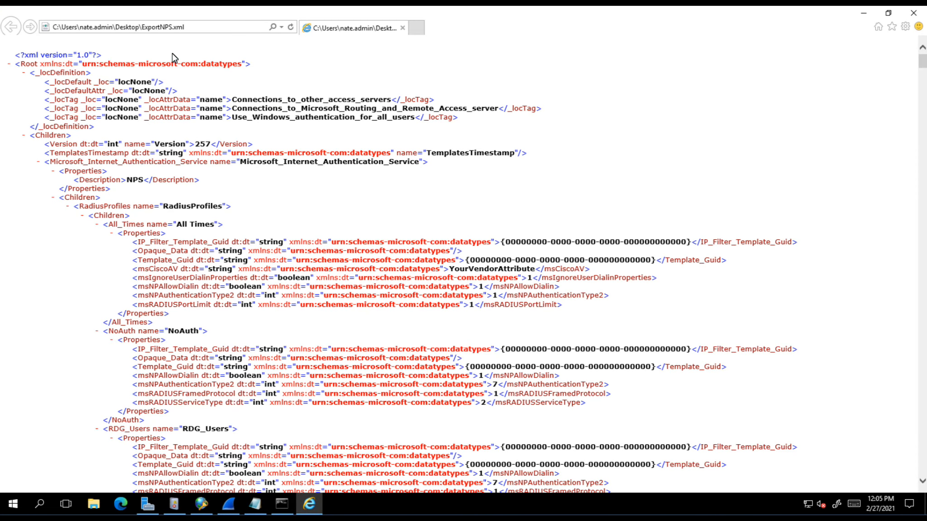
Search the XML for 10.2.x.x and jump to its last match
key(ctrl+f)
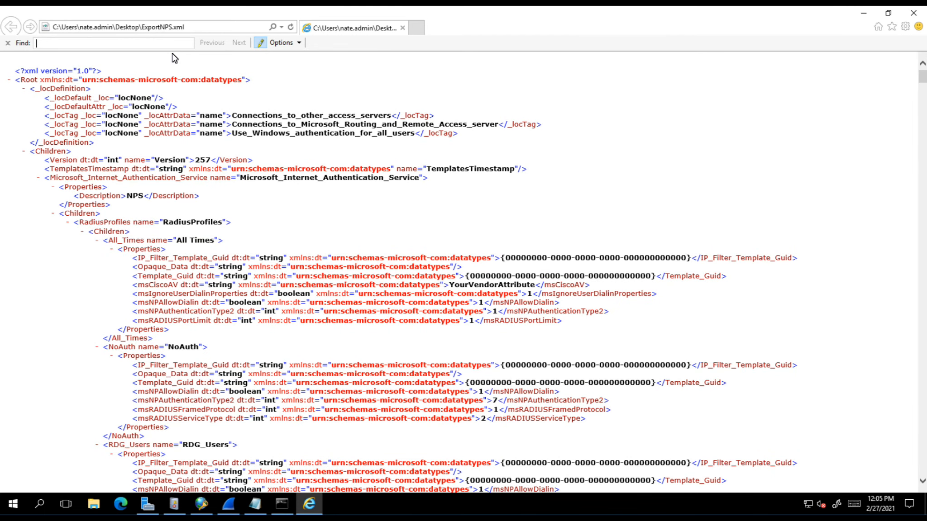
text(10.2.)
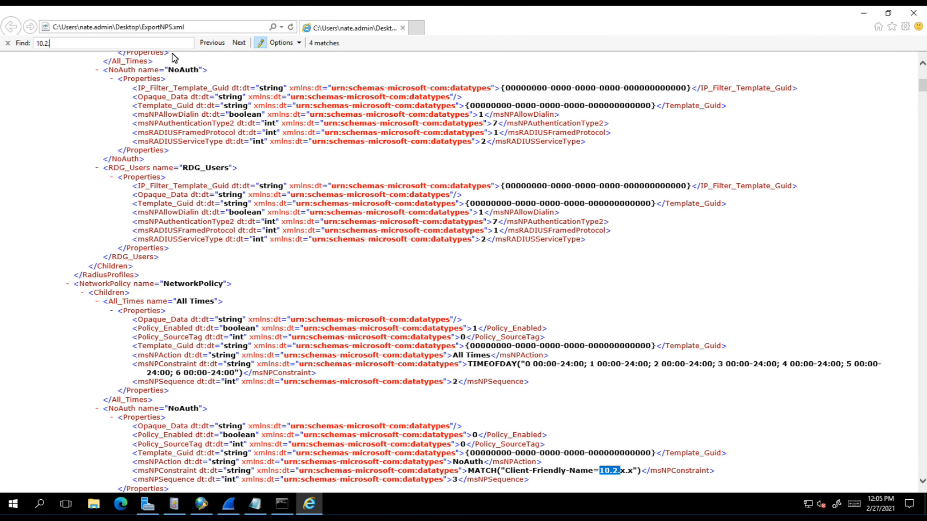
text(x.x)
scroll(168, 419, down, 3)
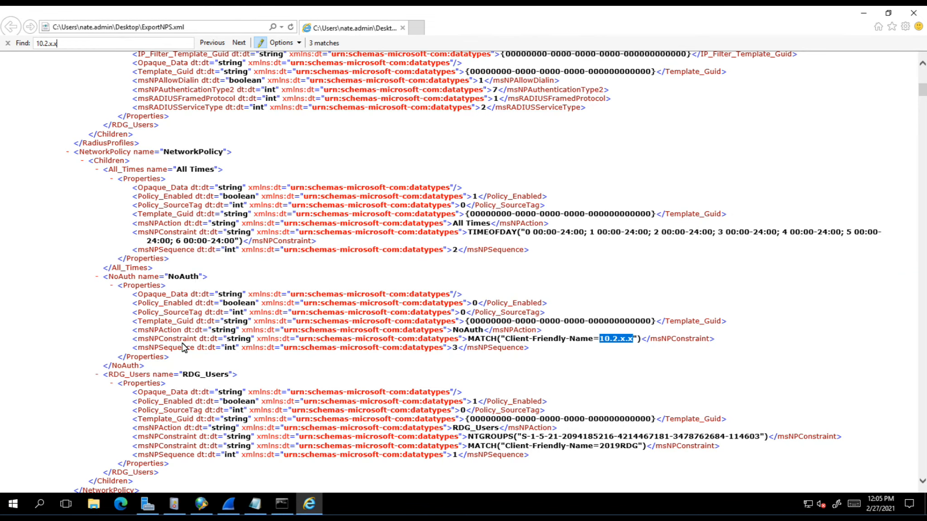
click(238, 43)
click(238, 43)
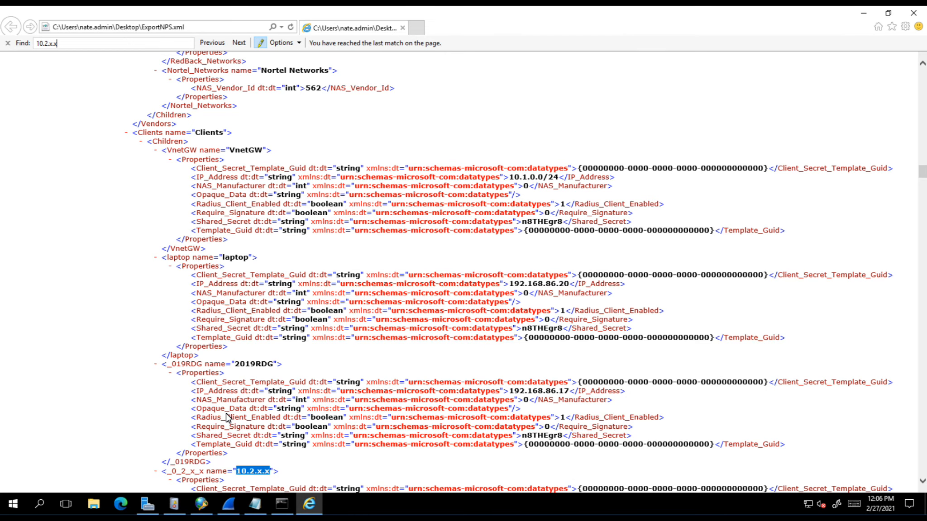
Highlight the 10.2.x.x client's plaintext shared secret on its Shared_Secret line
scroll(227, 419, down, 4)
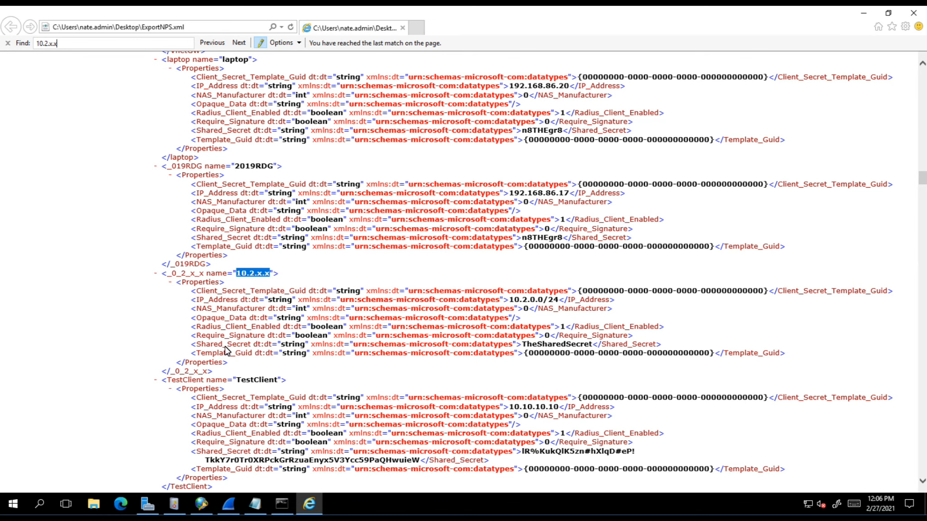
drag(197, 345, 661, 346)
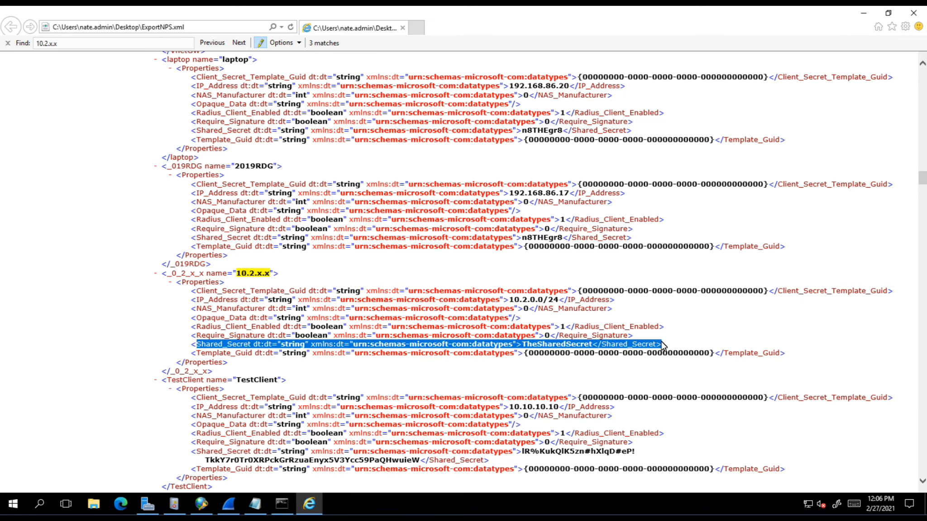
click(560, 340)
drag(523, 345, 594, 346)
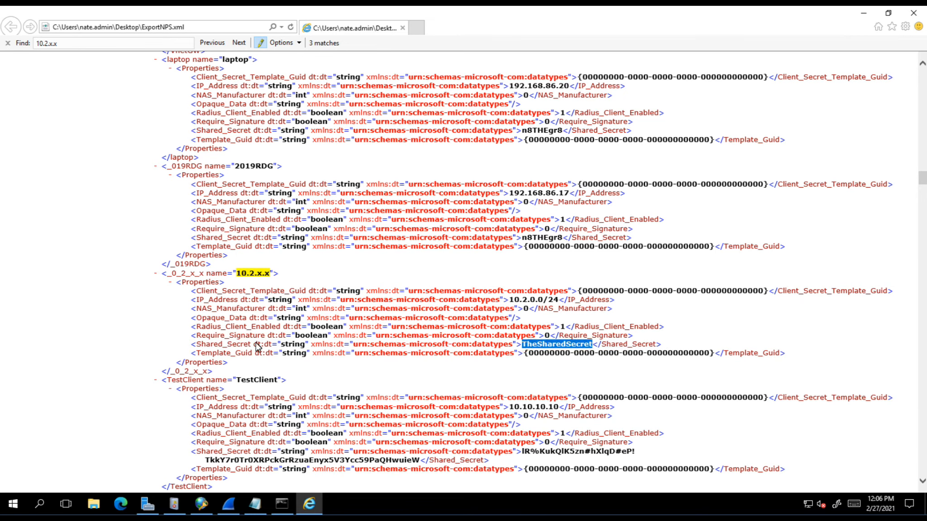
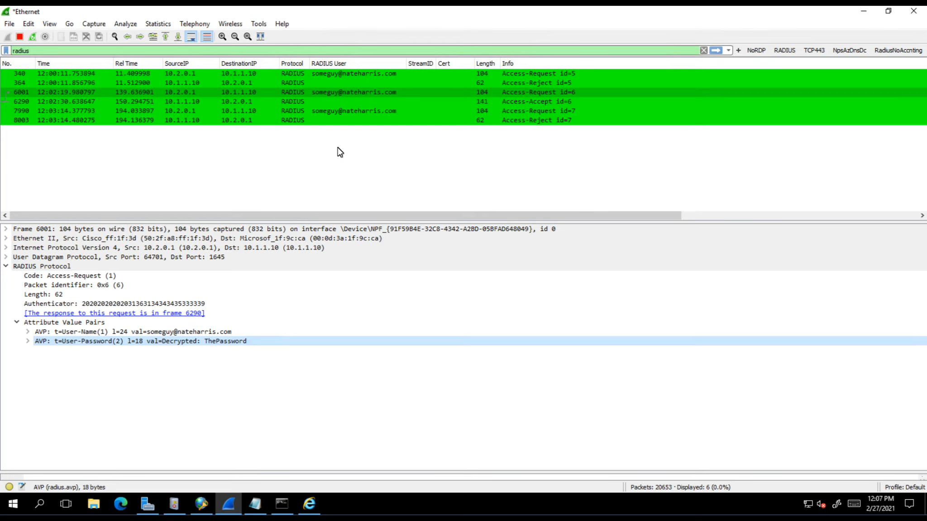
Stop the live capture, keeping the six RADIUS packets and decrypted User-Password displayed
click(20, 36)
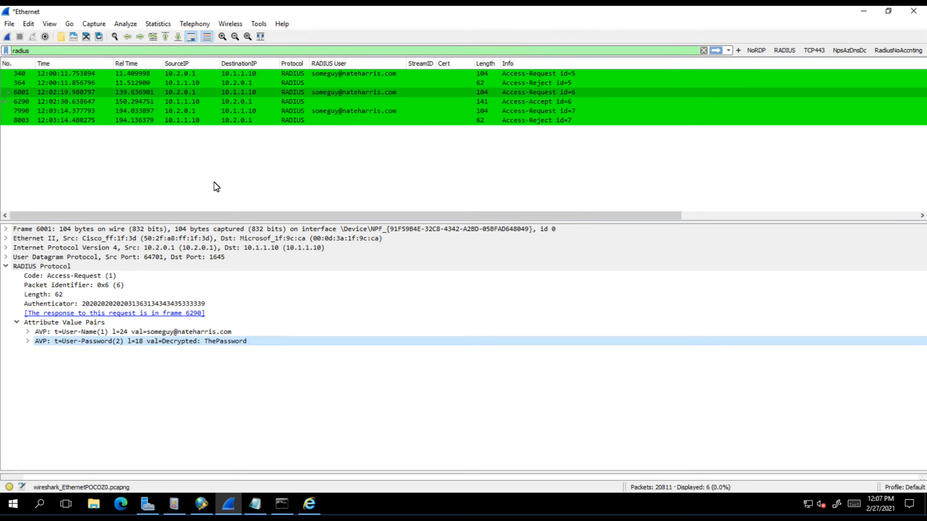